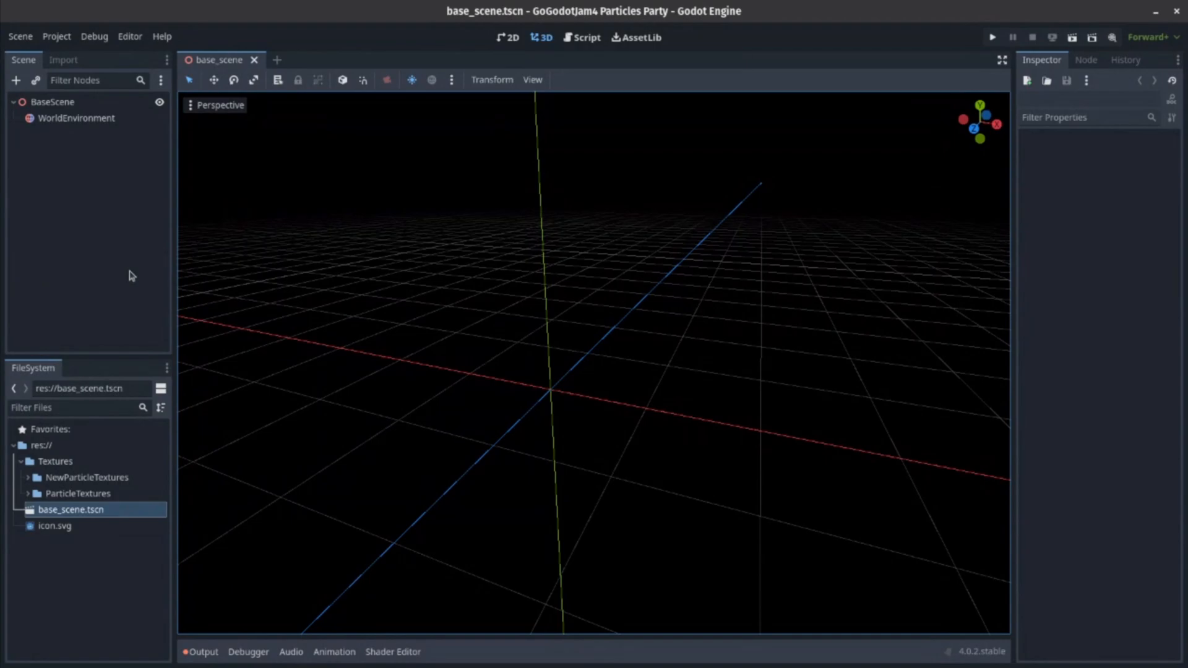
# Reset the WorldEnvironment background mode to Clear Color and set it back to Custom Color.
pyautogui.click(94, 103)
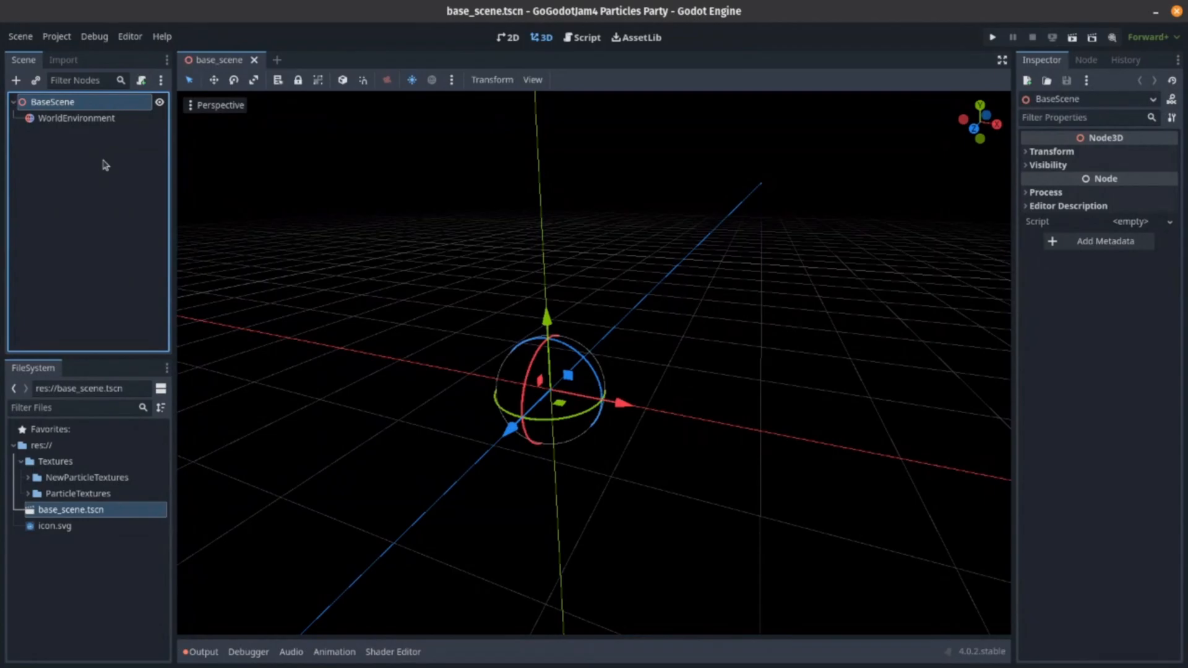
pyautogui.click(101, 119)
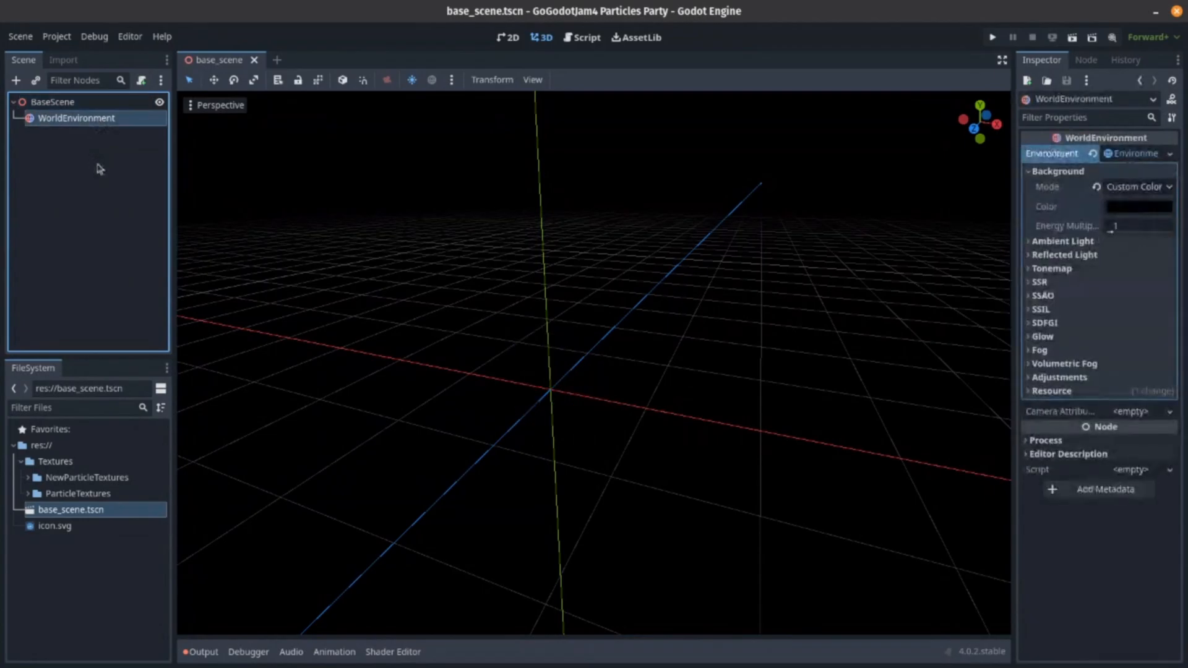
pyautogui.click(1097, 187)
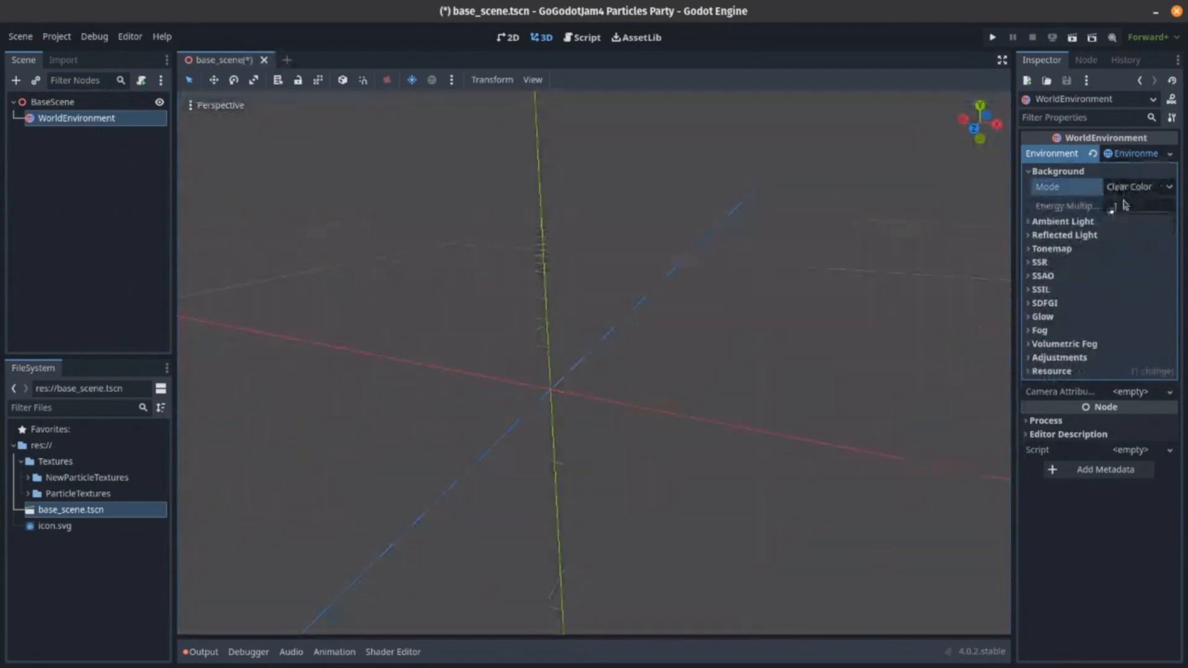
pyautogui.click(1136, 187)
pyautogui.click(1141, 222)
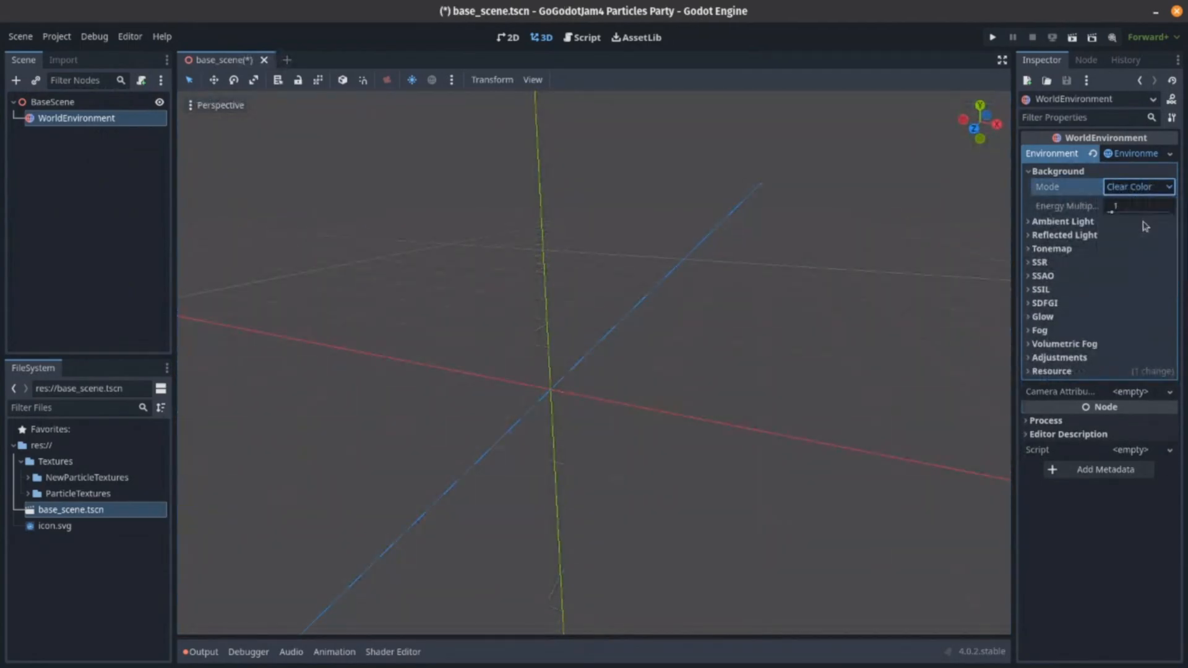
pyautogui.click(110, 199)
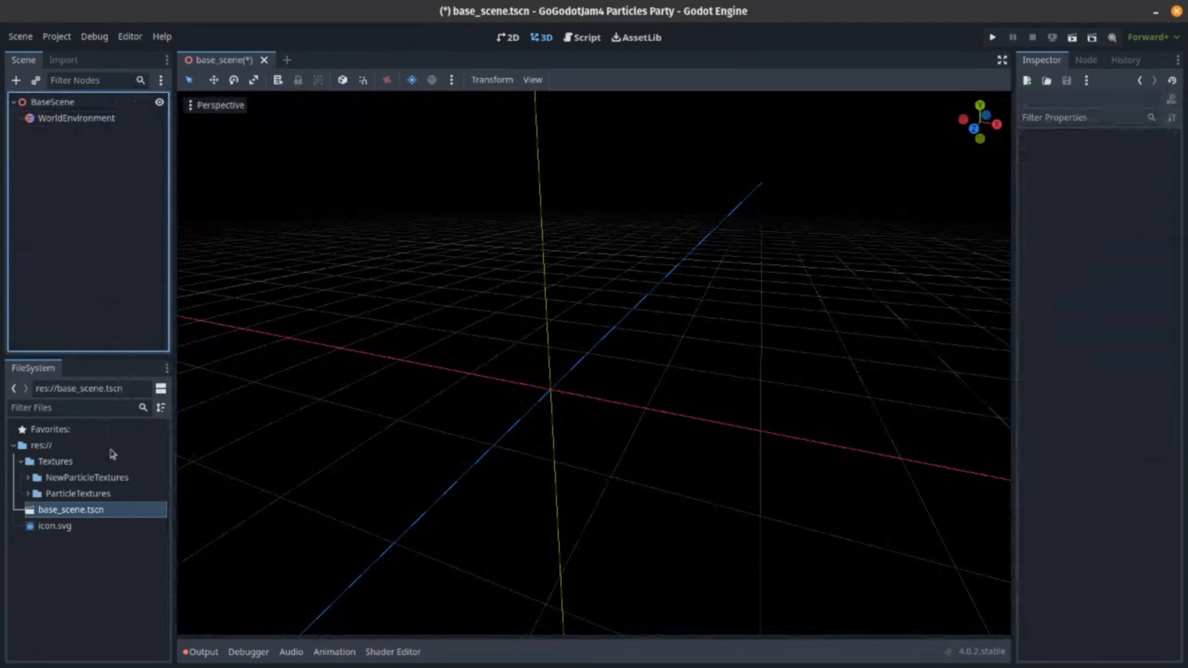
# Expand the ParticleTextures folder and look through its texture files.
pyautogui.click(41, 495)
pyautogui.click(50, 480)
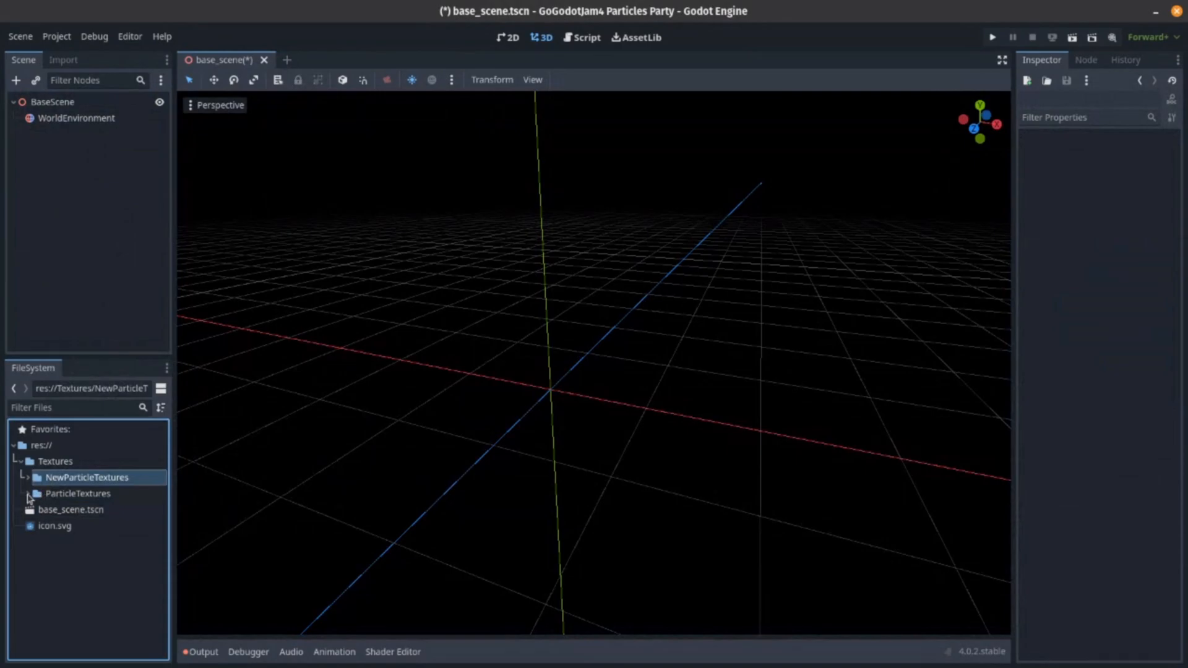
pyautogui.click(28, 494)
pyautogui.scroll(-3, 115, 483)
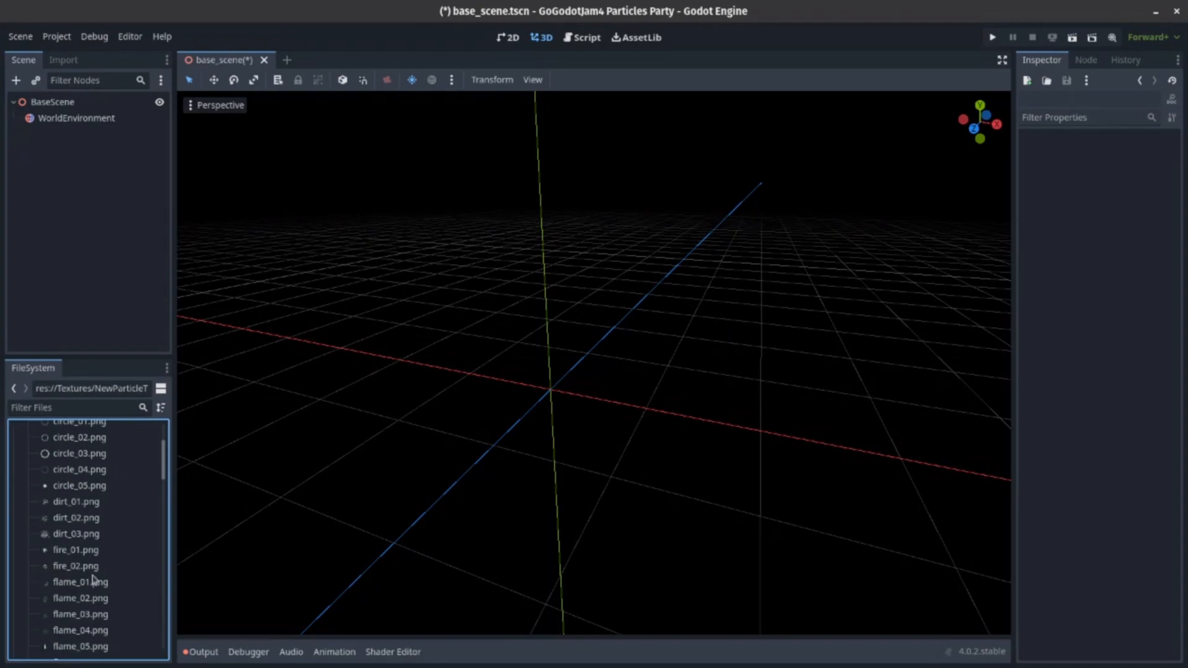
pyautogui.scroll(-5, 92, 578)
pyautogui.scroll(5, 94, 580)
pyautogui.scroll(3, 92, 580)
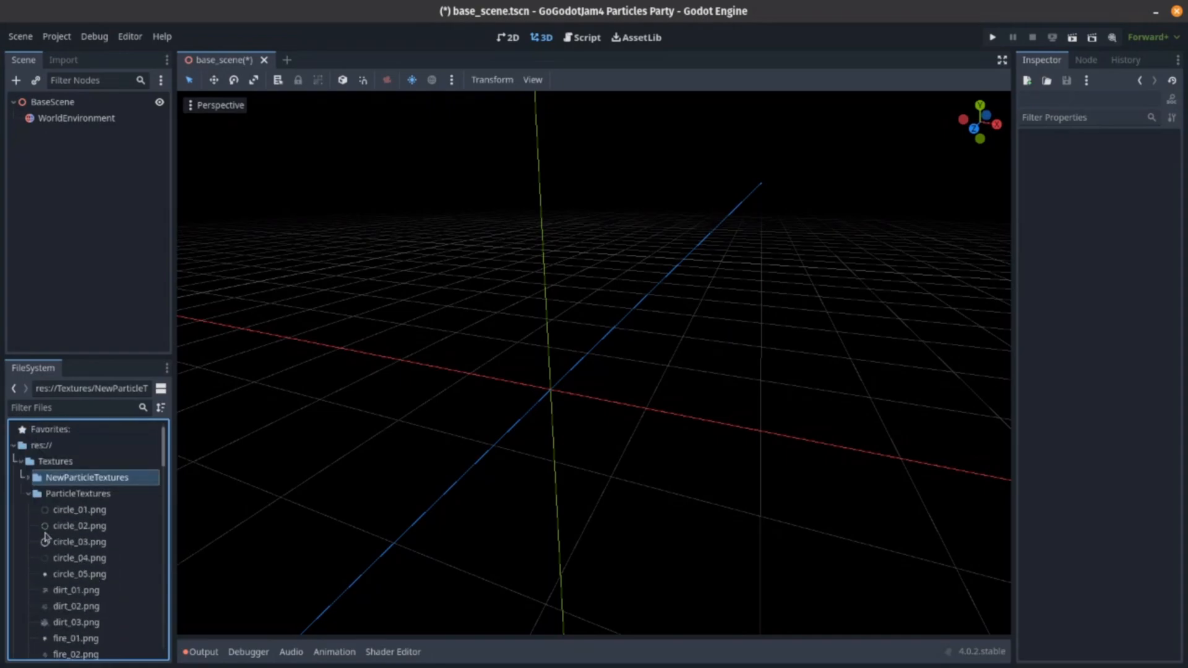
# Preview several textures in the NewParticleTextures folder, including Grunge, Smear, Abstract1 and Antlers, and collapse both texture folders.
pyautogui.click(27, 478)
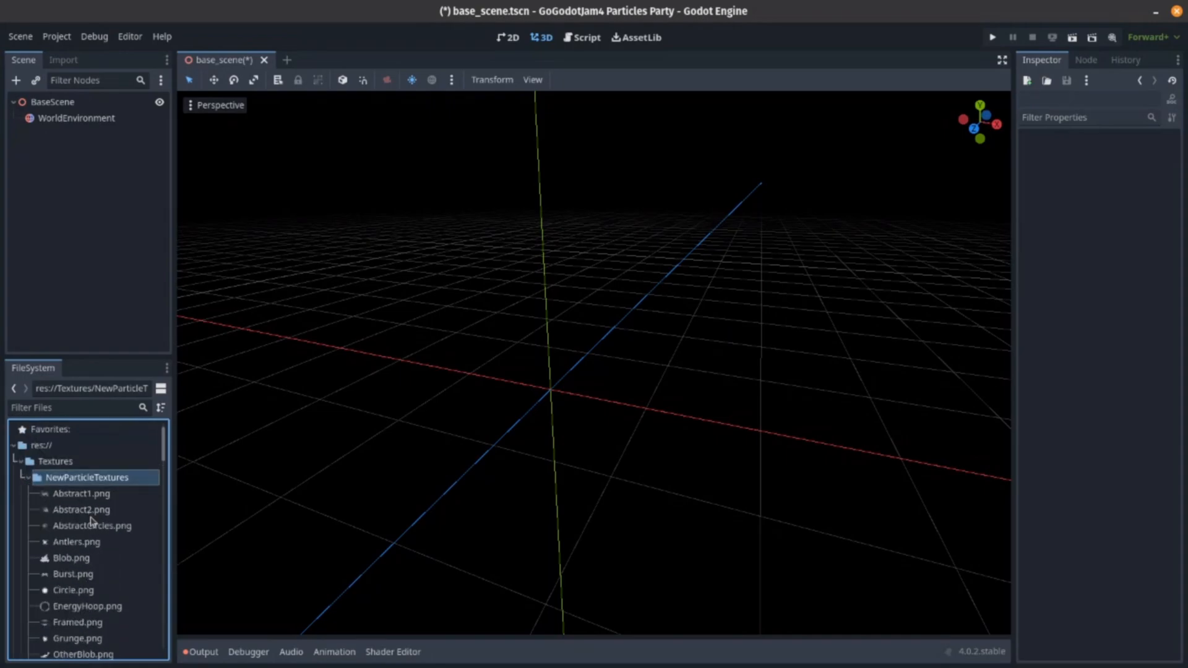
pyautogui.scroll(-2, 92, 522)
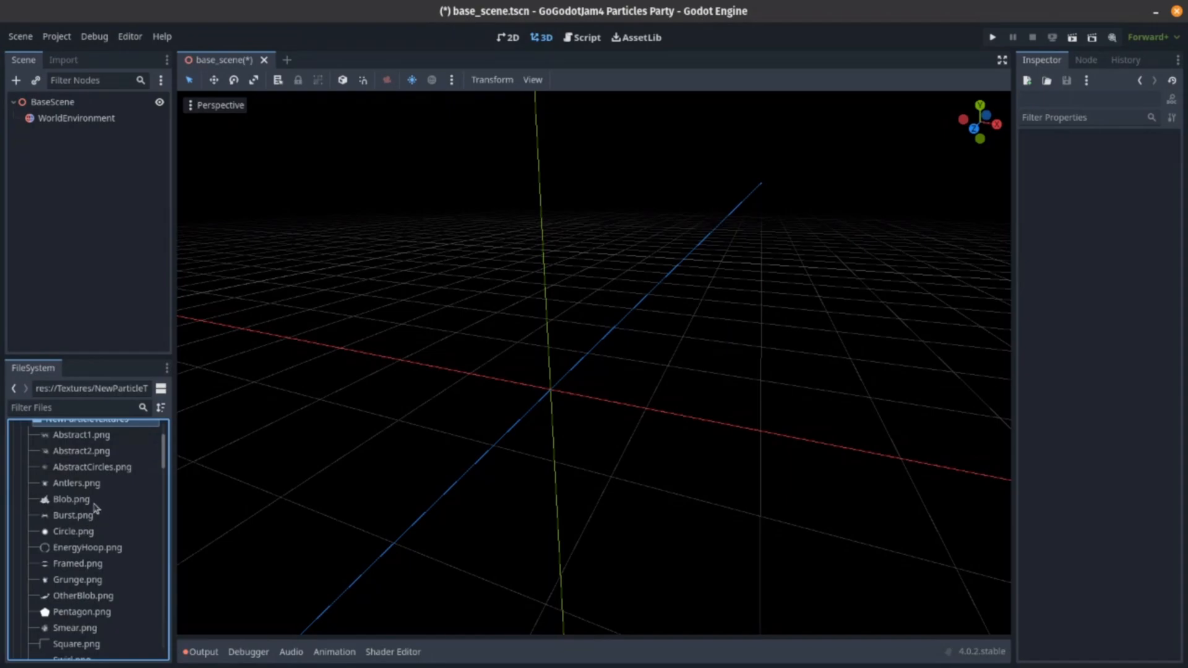
pyautogui.click(93, 504)
pyautogui.click(96, 547)
pyautogui.click(94, 582)
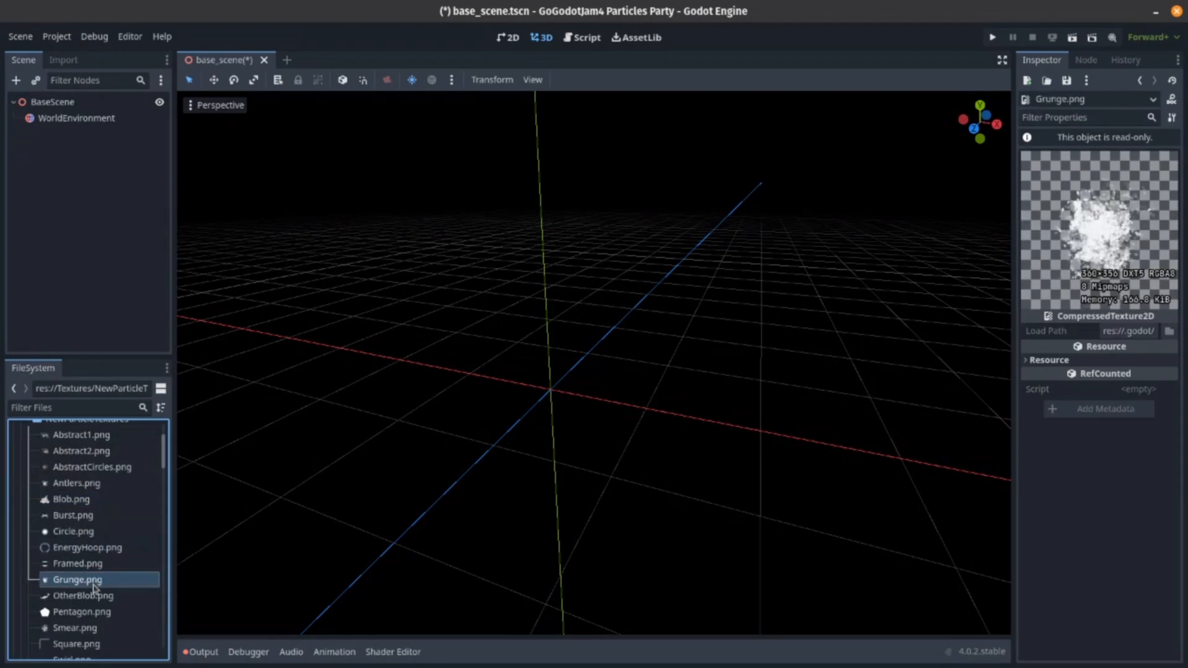
pyautogui.scroll(-3, 94, 588)
pyautogui.click(92, 588)
pyautogui.click(86, 537)
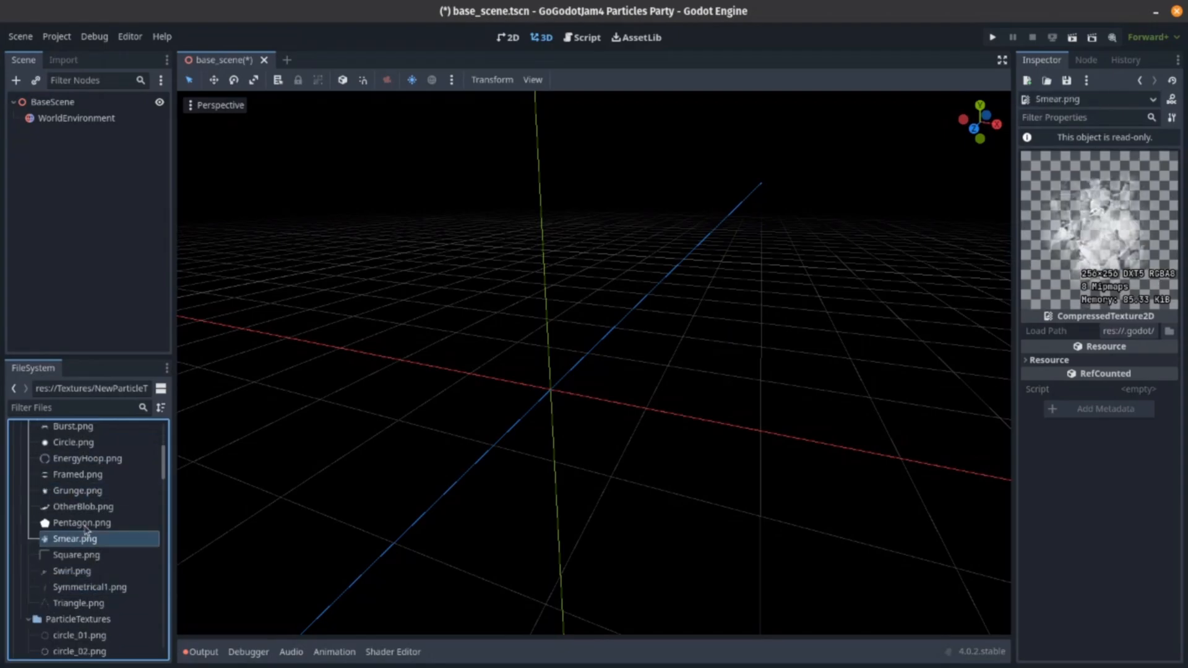
pyautogui.scroll(5, 85, 530)
pyautogui.click(93, 480)
pyautogui.click(99, 465)
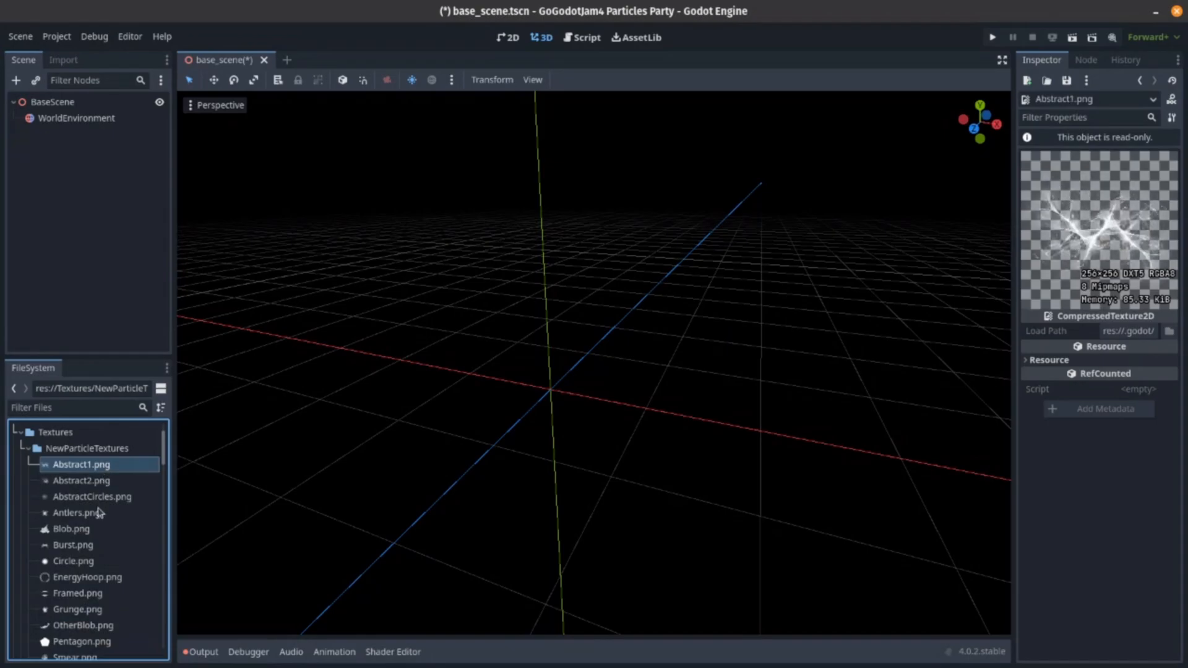
pyautogui.click(99, 513)
pyautogui.click(29, 448)
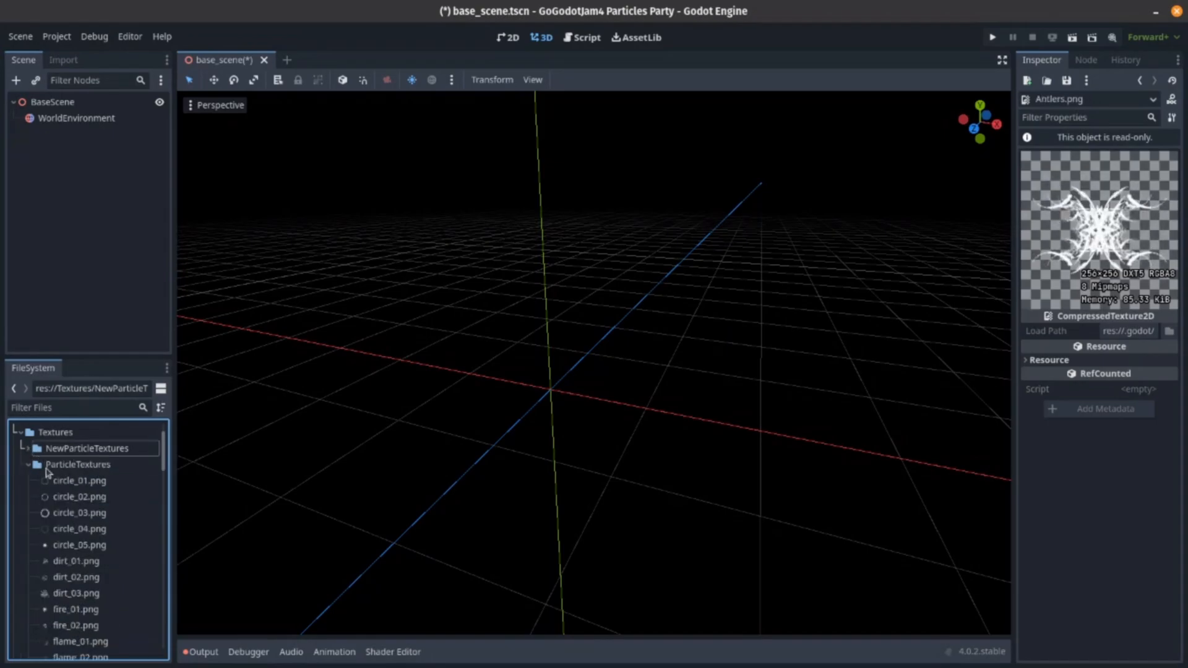
pyautogui.click(29, 465)
# Add a ColorRect node as a child of BaseScene.
pyautogui.click(78, 180)
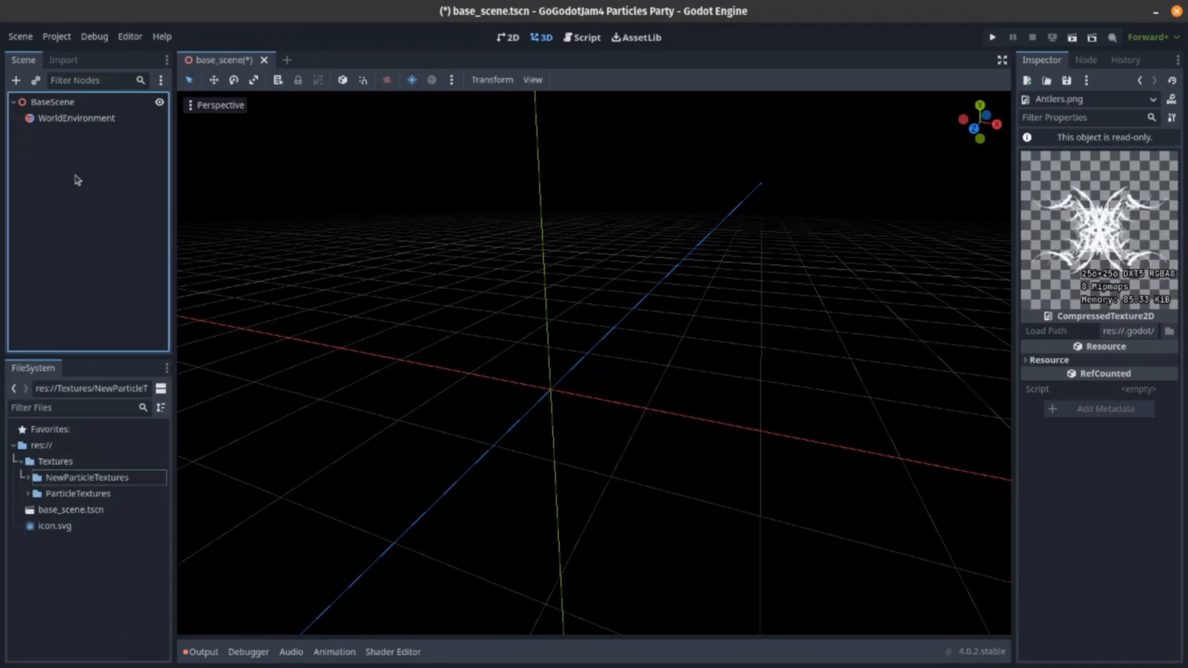
pyautogui.click(62, 104)
pyautogui.hotkey('ctrl', 'a')
pyautogui.write('co')
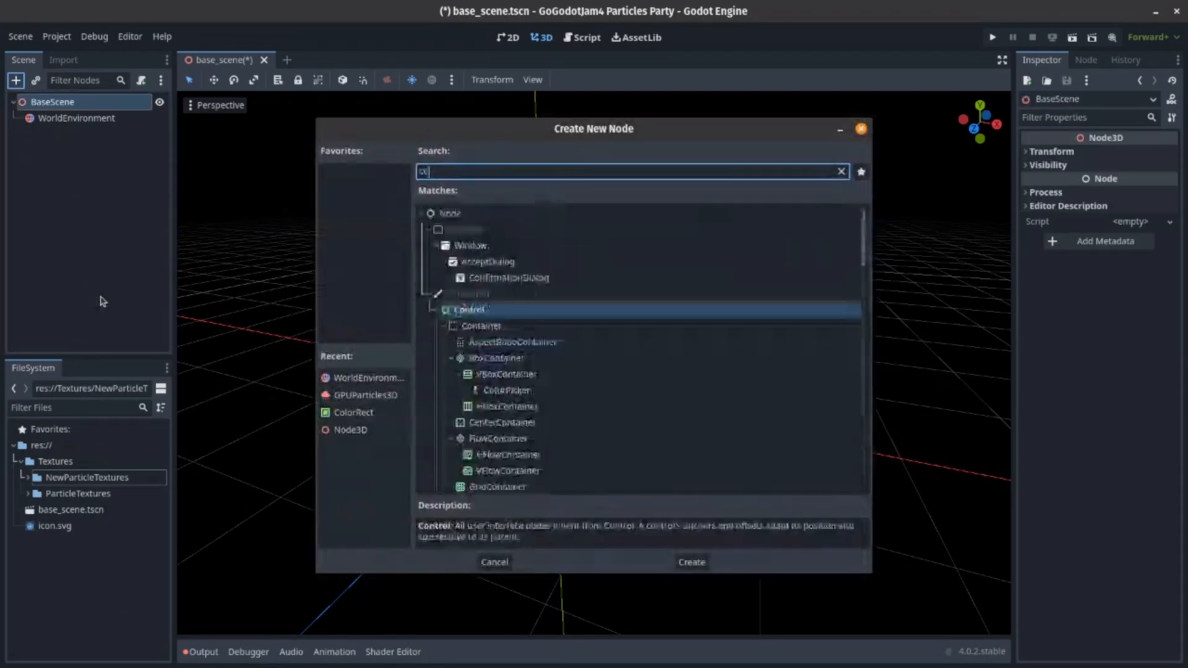
pyautogui.write('l')
pyautogui.press('Return')
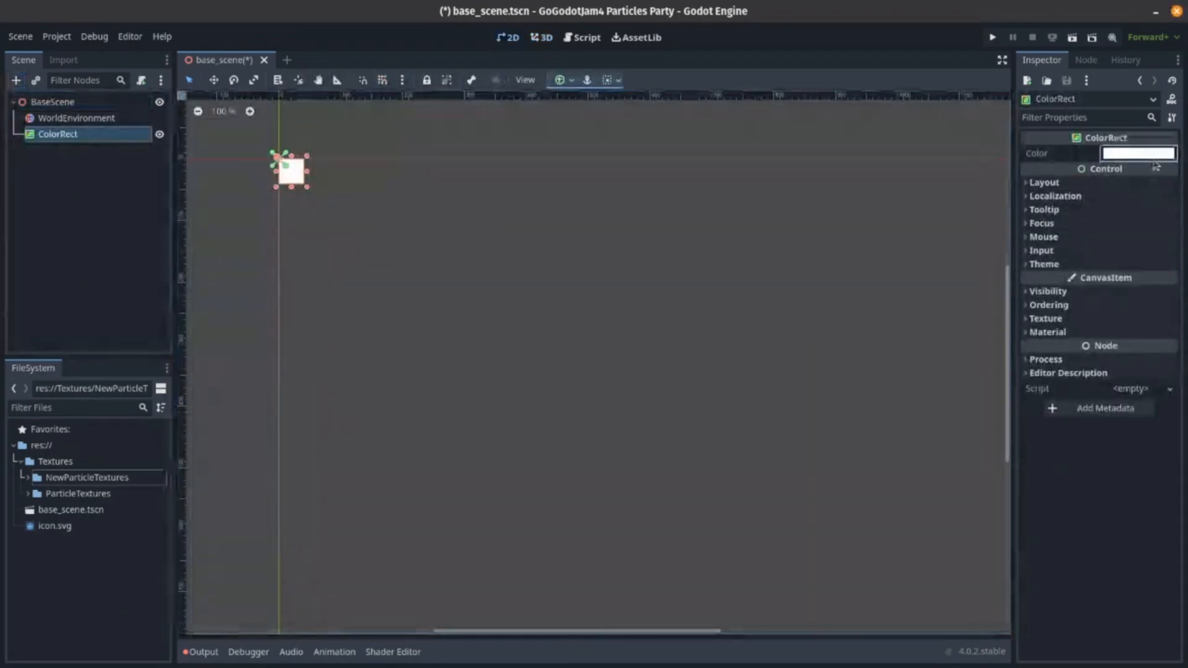
# Examine the saved color swatches available for the ColorRect's color.
pyautogui.click(1152, 155)
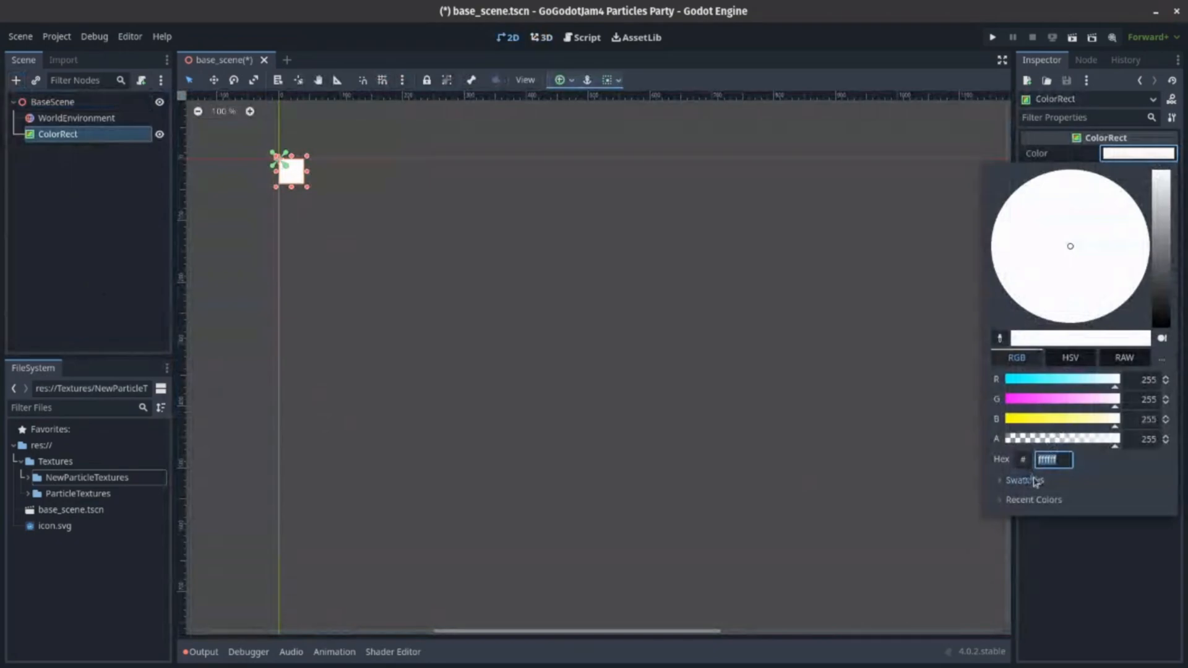
pyautogui.click(1031, 481)
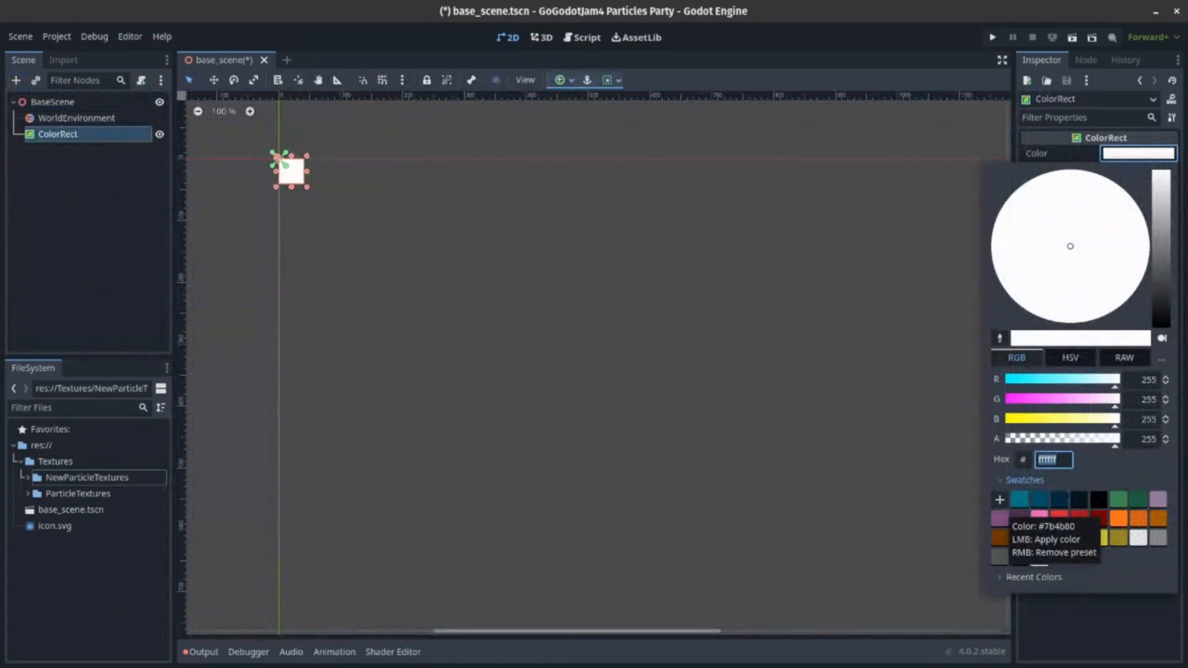
pyautogui.press('Escape')
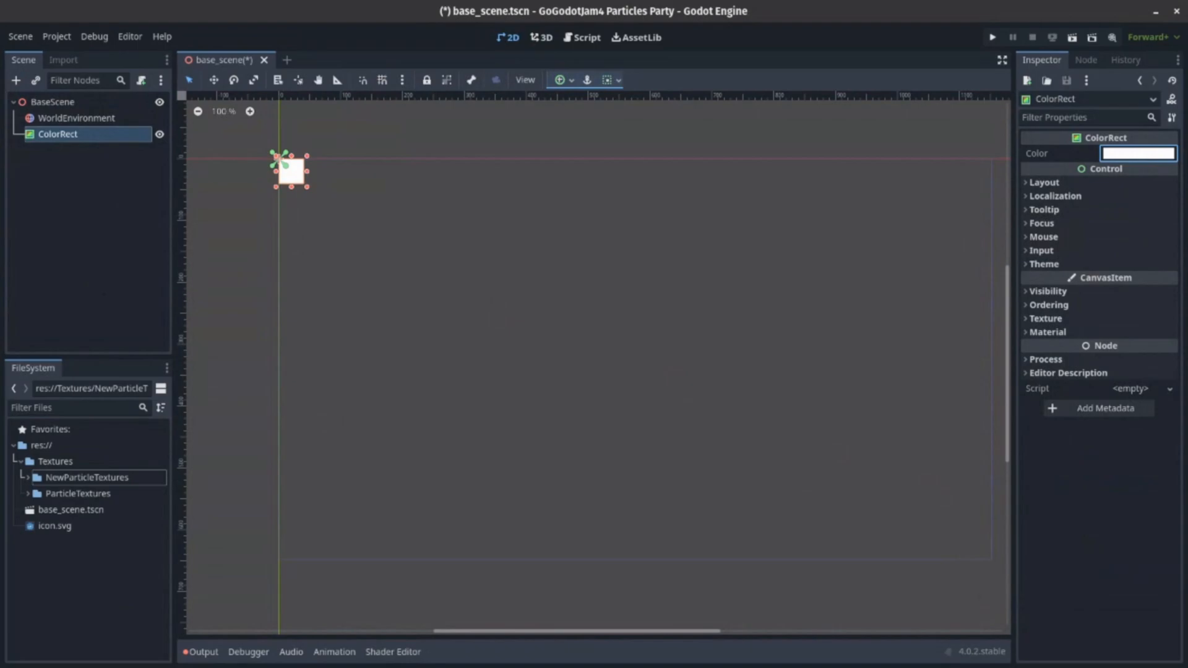
# Delete the ColorRect node from the scene.
pyautogui.click(105, 119)
pyautogui.click(109, 136)
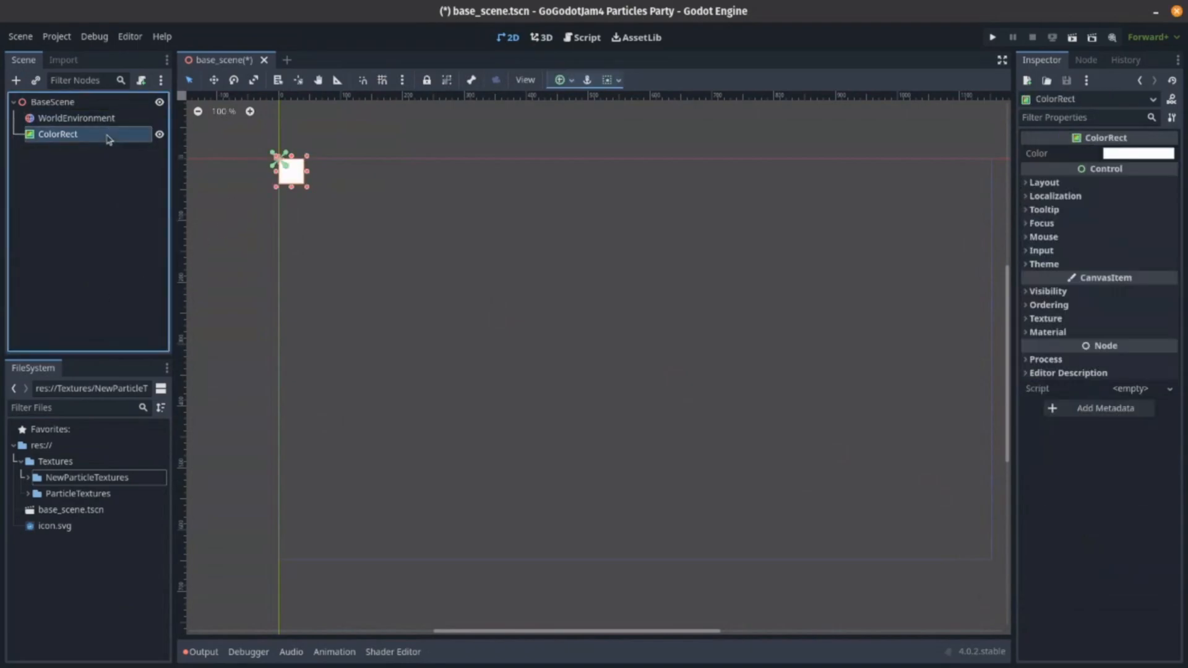
pyautogui.press('Delete')
pyautogui.click(617, 369)
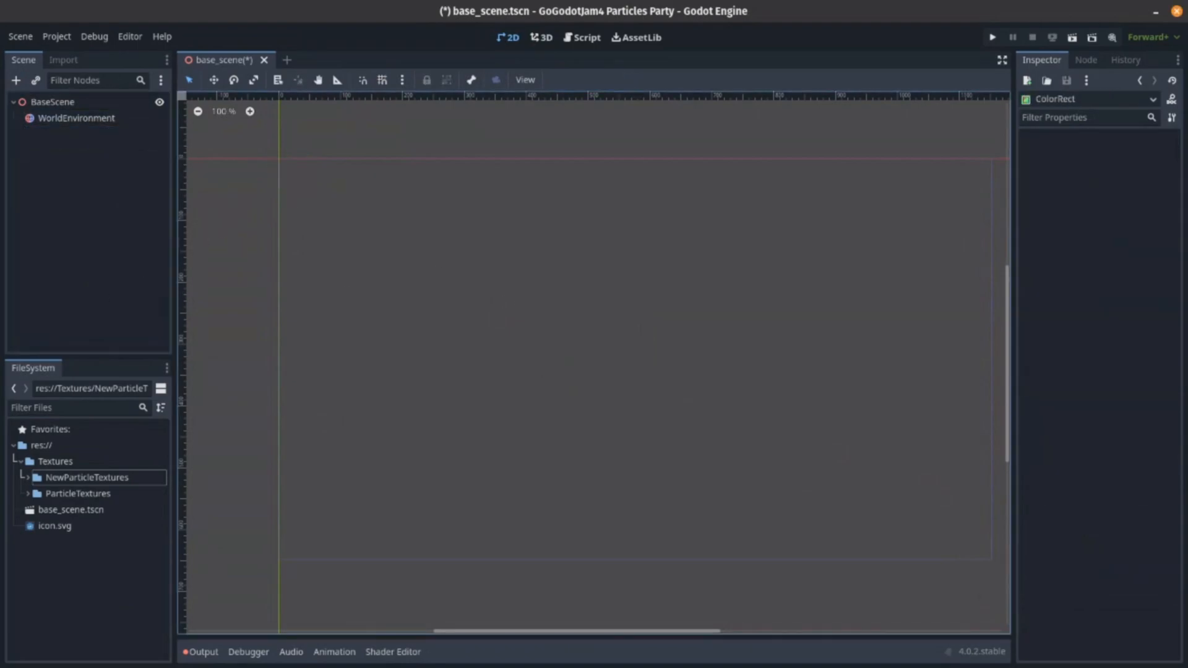
# Add a GPUParticles3D node as a child of BaseScene.
pyautogui.click(109, 103)
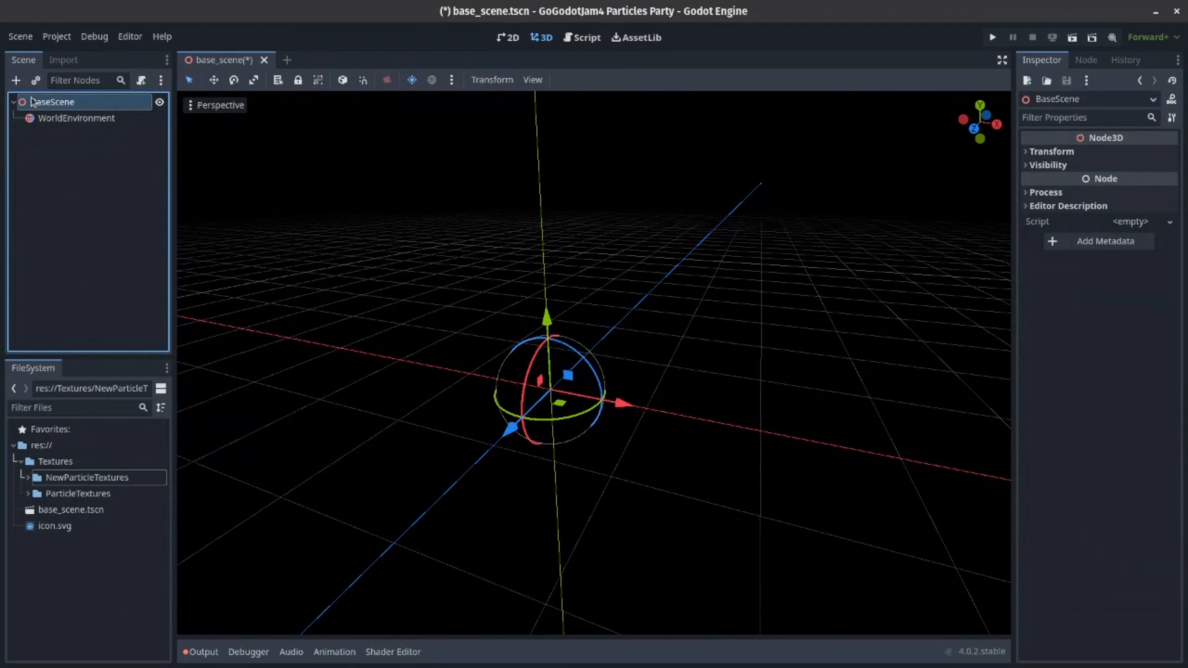
pyautogui.click(16, 80)
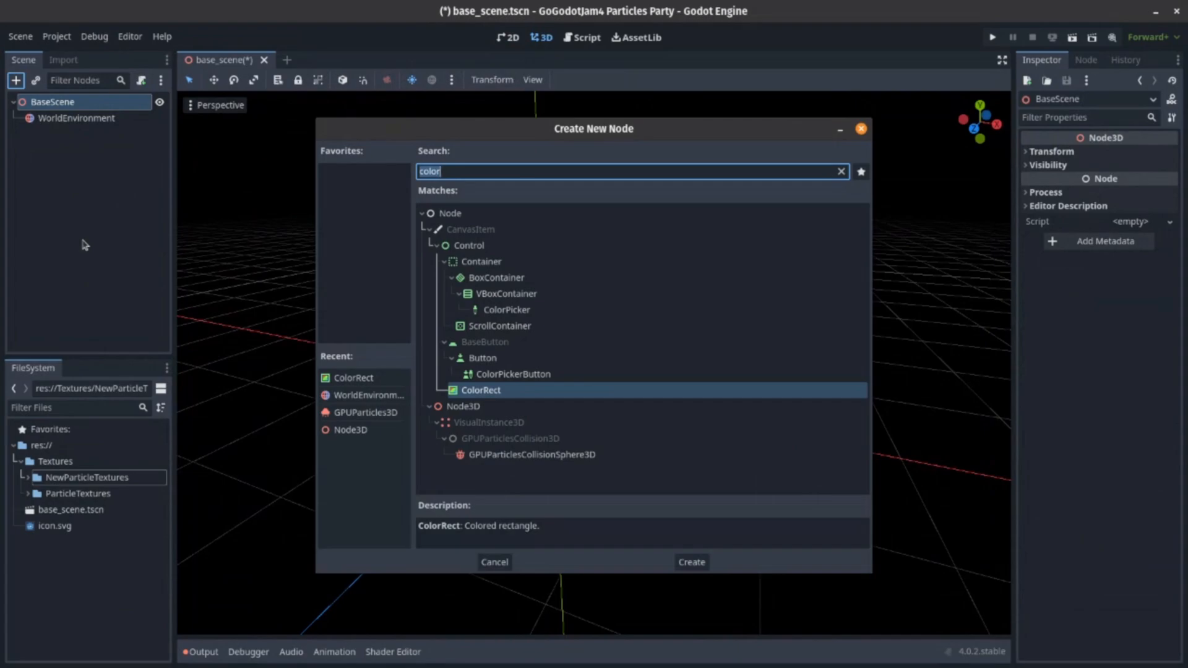
pyautogui.write('partic')
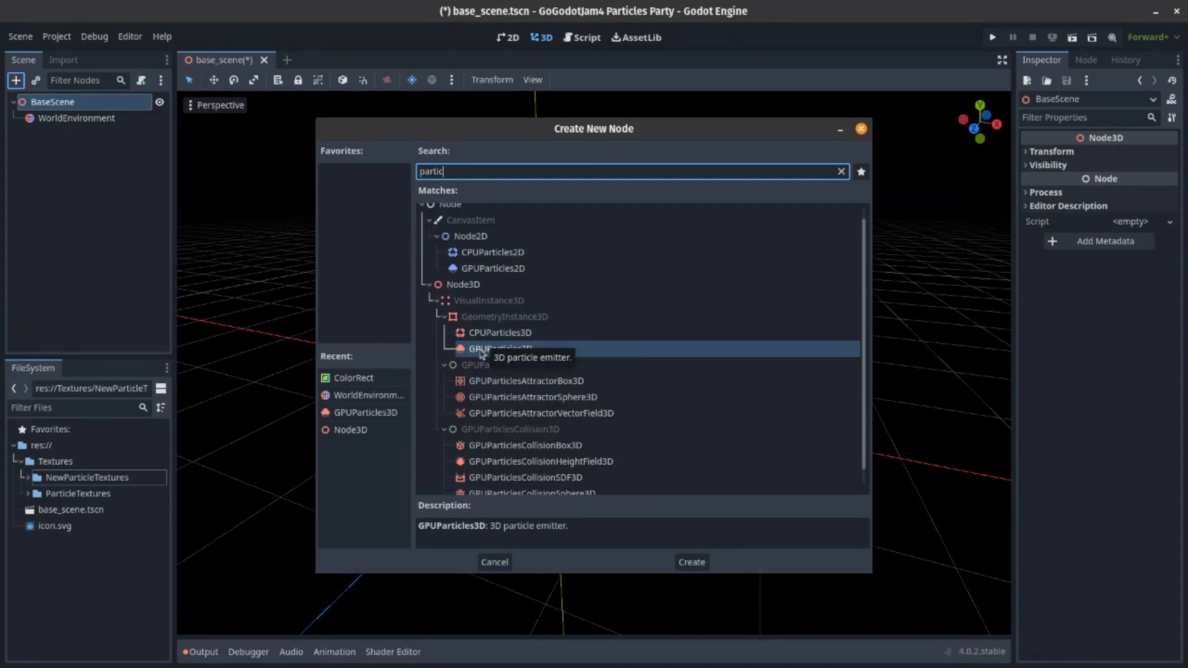
pyautogui.doubleClick(594, 350)
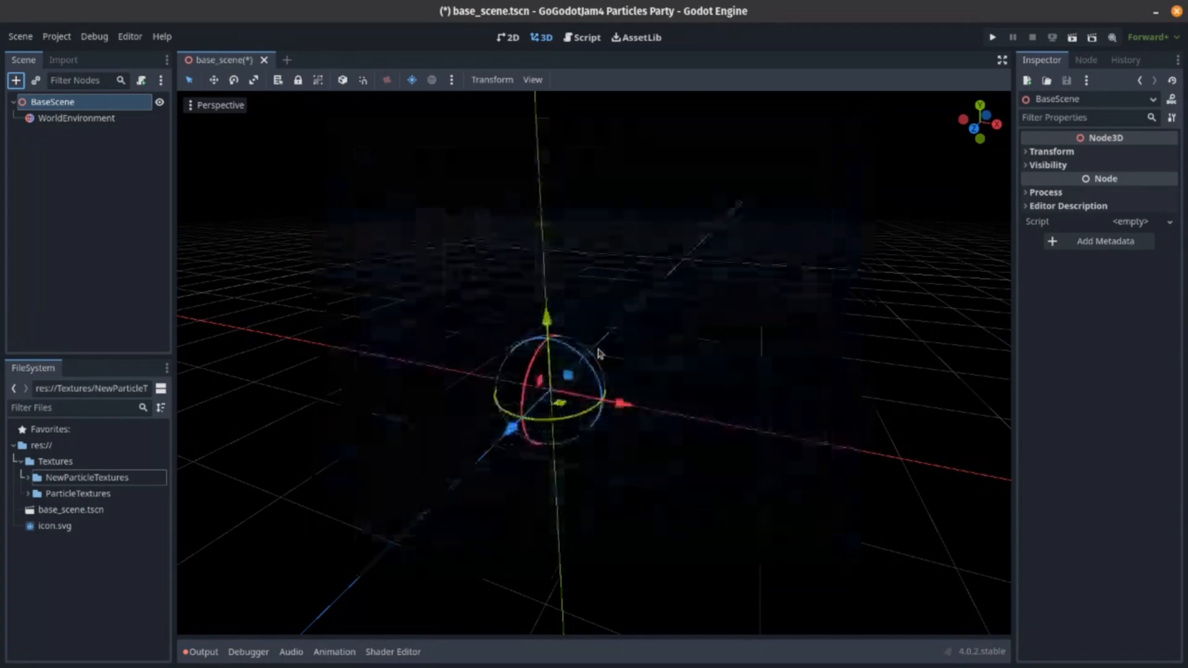
# Hide the GPUParticles3D gizmos in the 3D viewport.
pyautogui.scroll(5, 607, 332)
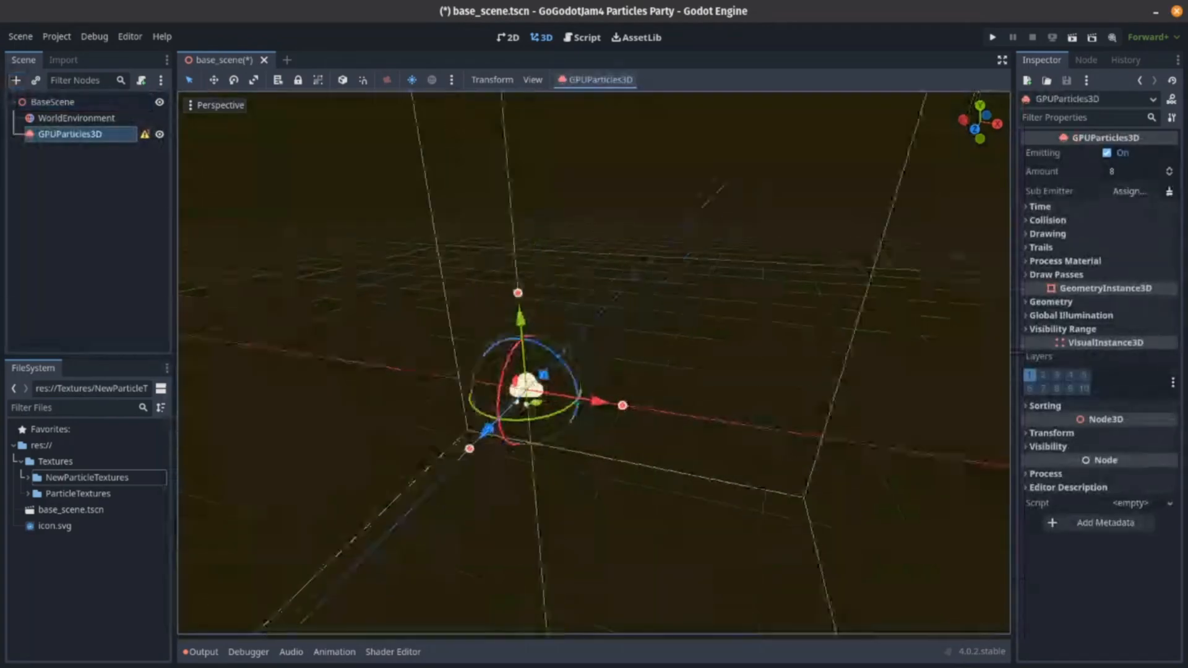
pyautogui.scroll(-6, 607, 332)
pyautogui.moveTo(607, 332)
pyautogui.mouseDown(button='middle')
pyautogui.moveTo(458, 338)
pyautogui.moveTo(631, 334)
pyautogui.moveTo(588, 341)
pyautogui.mouseUp(button='middle')
pyautogui.scroll(2, 631, 334)
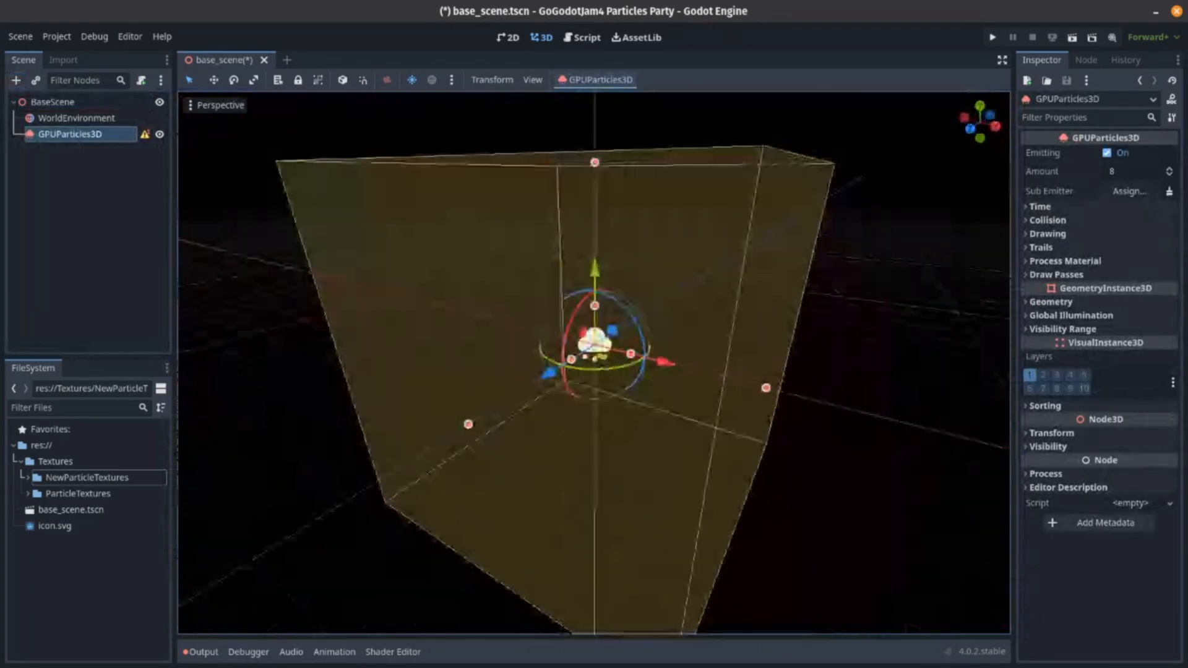
pyautogui.scroll(-2, 594, 335)
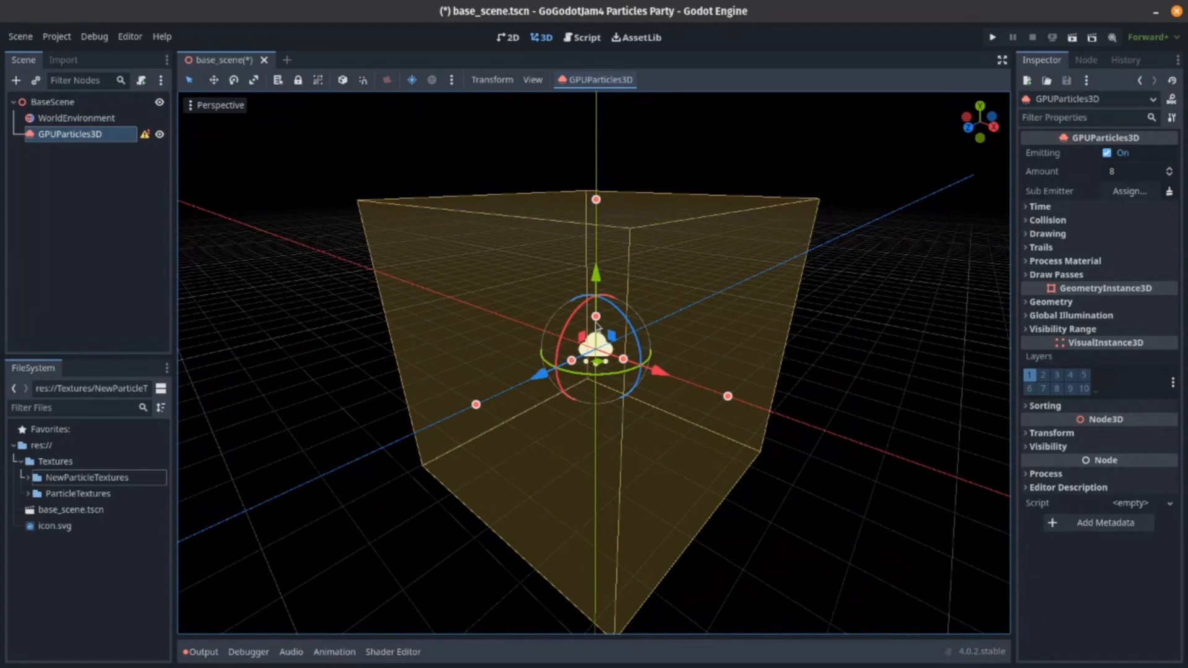
pyautogui.click(529, 79)
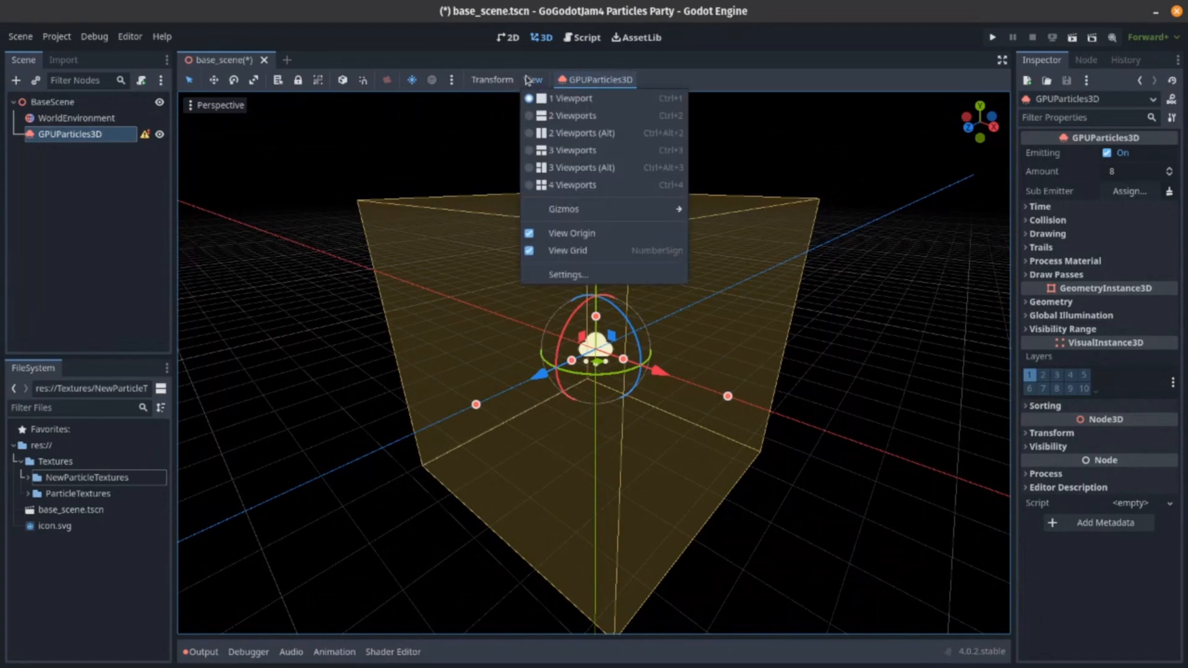
pyautogui.moveTo(575, 214)
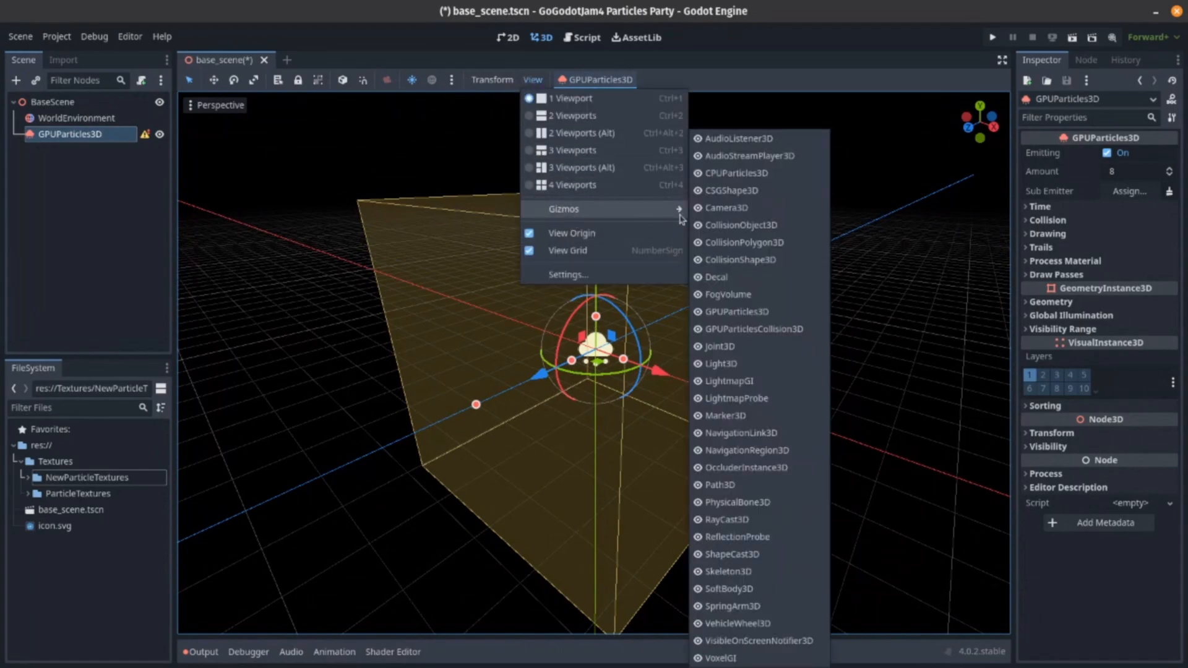
pyautogui.click(721, 316)
pyautogui.click(436, 394)
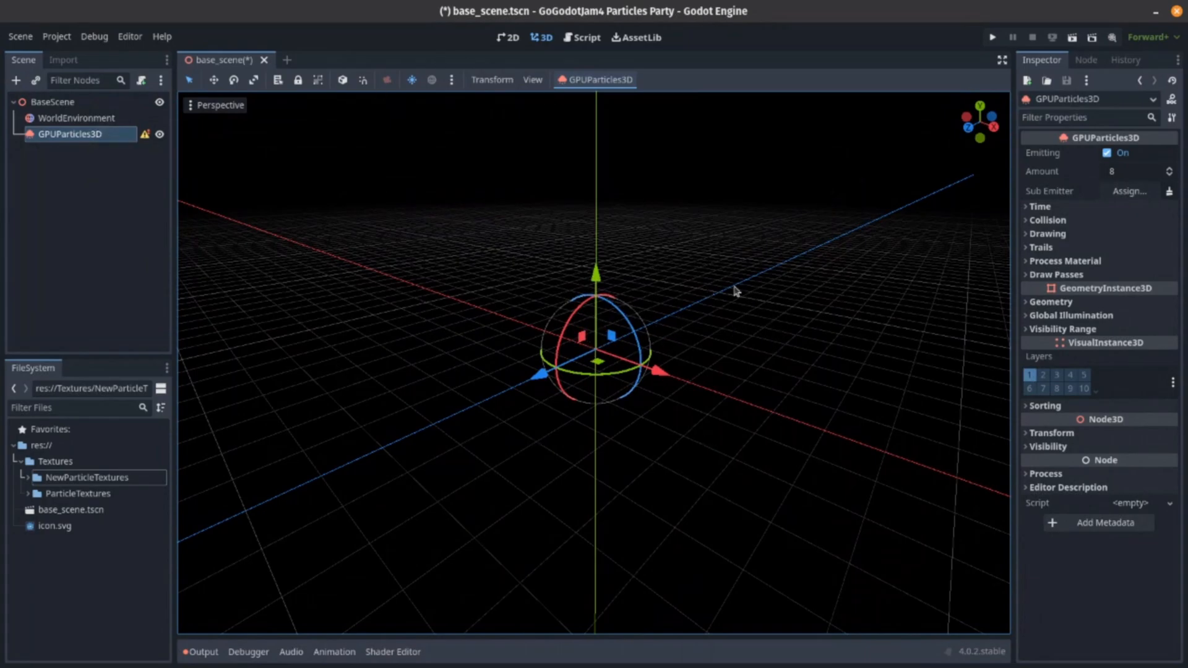
# Expand the Process Material and Draw Passes settings of the GPUParticles3D node.
pyautogui.moveTo(737, 291); pyautogui.dragTo(640, 303, button='middle')
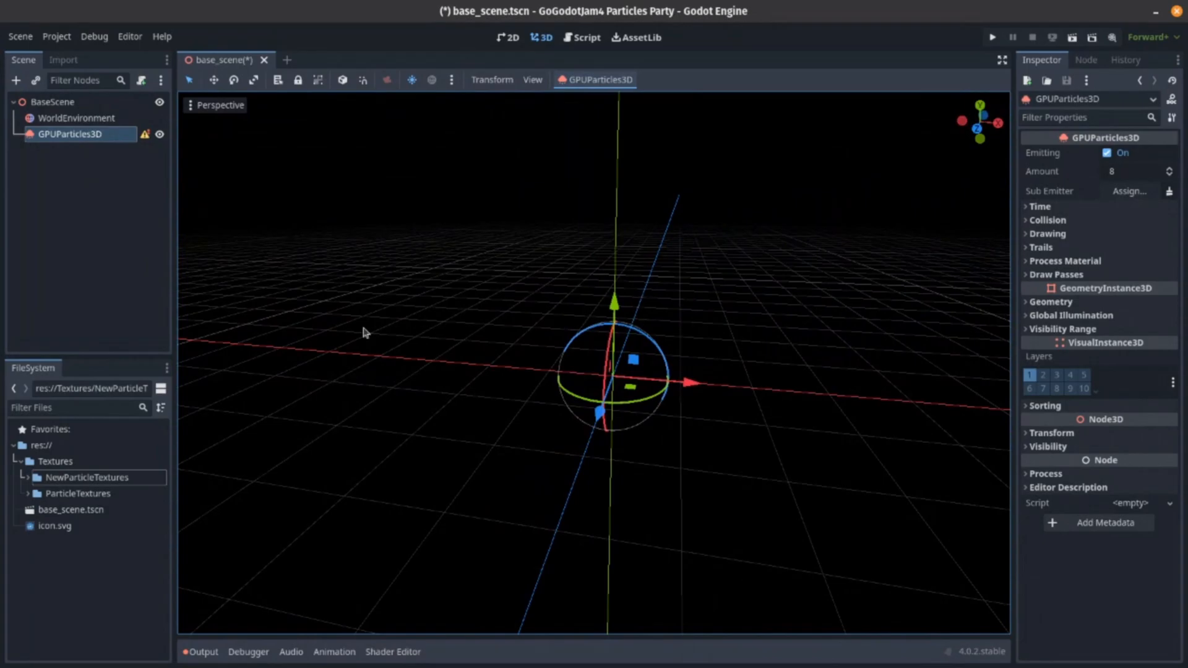
pyautogui.click(1073, 262)
pyautogui.click(1065, 292)
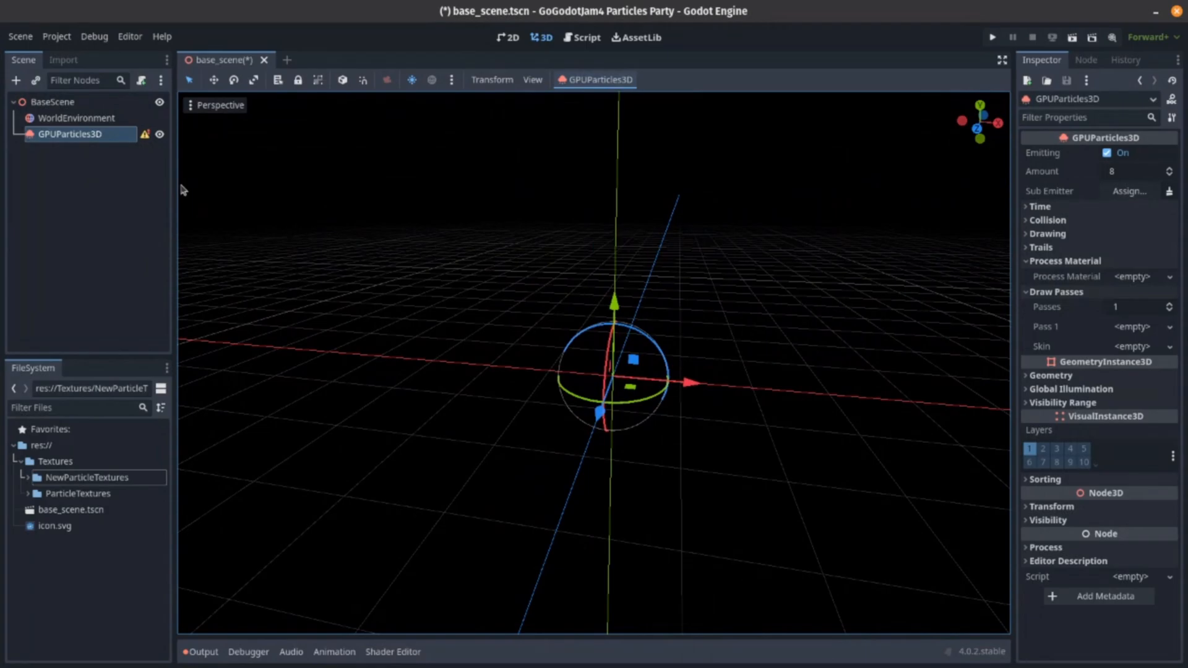
# Add a GPUParticles2D node under BaseScene to compare its properties, and delete it again.
pyautogui.click(84, 104)
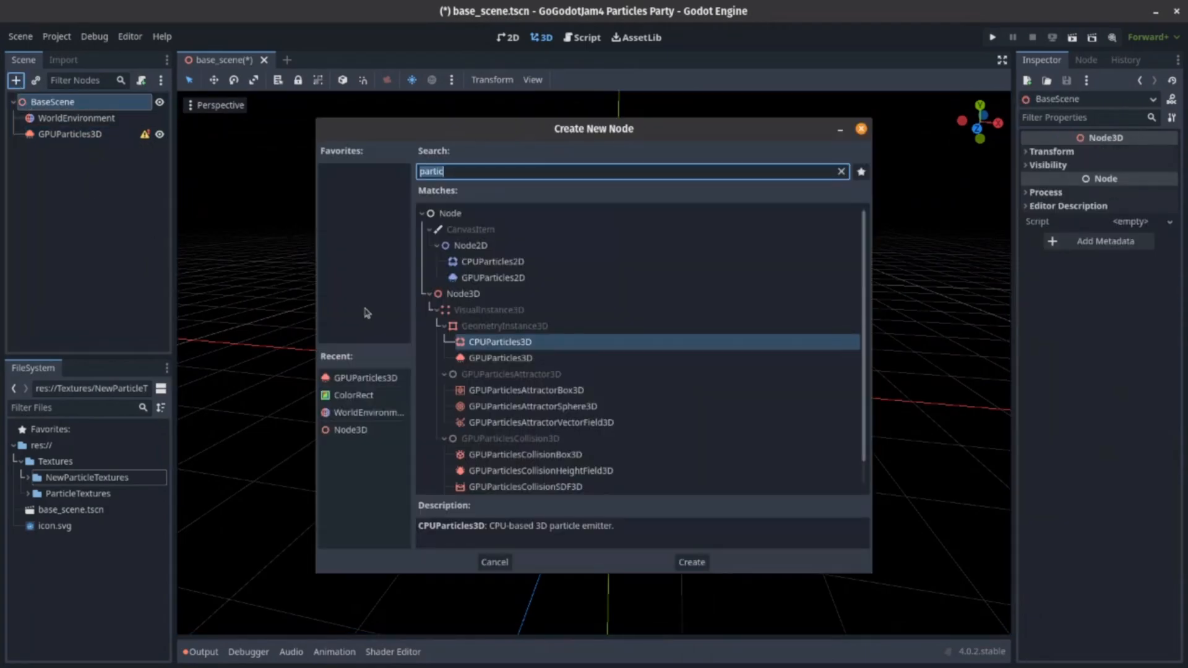
pyautogui.doubleClick(515, 278)
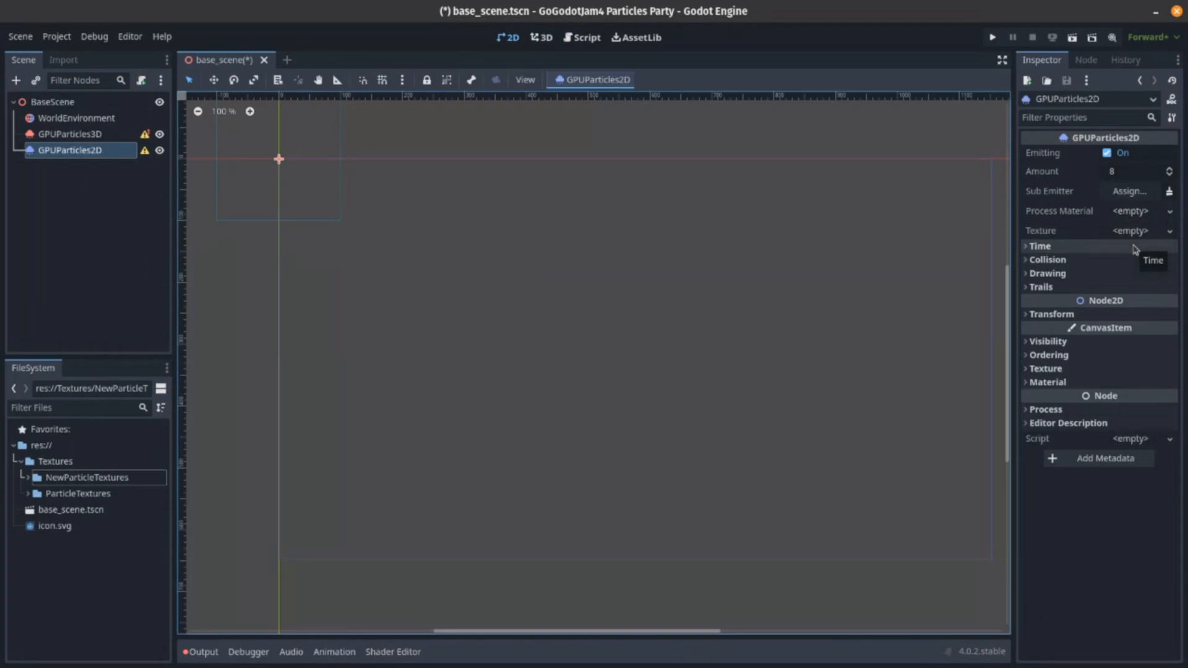
pyautogui.click(122, 136)
pyautogui.click(118, 155)
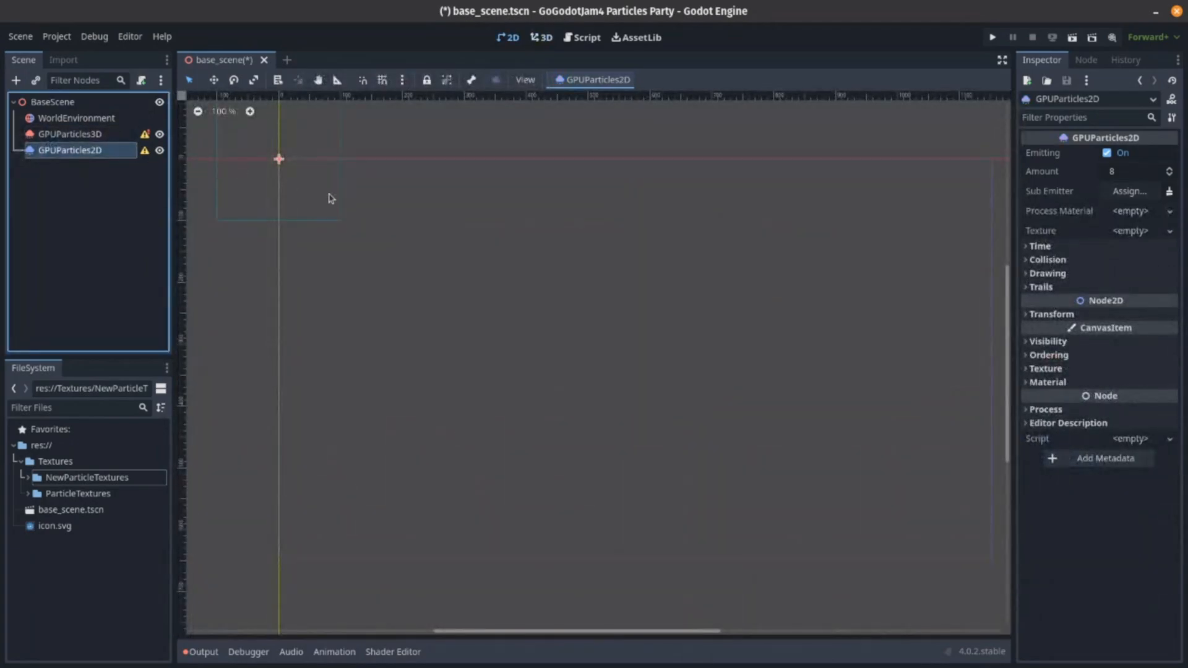
pyautogui.press('Delete')
pyautogui.click(625, 368)
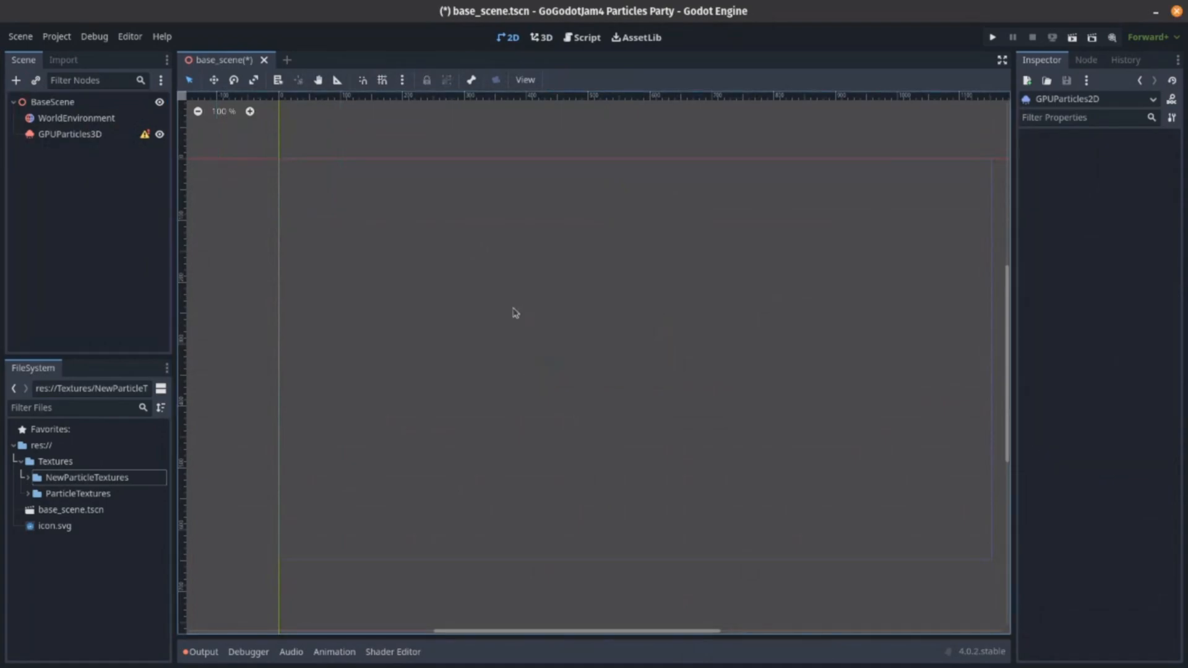
# Assign a new QuadMesh to draw Pass 1 of the GPUParticles3D node.
pyautogui.click(97, 135)
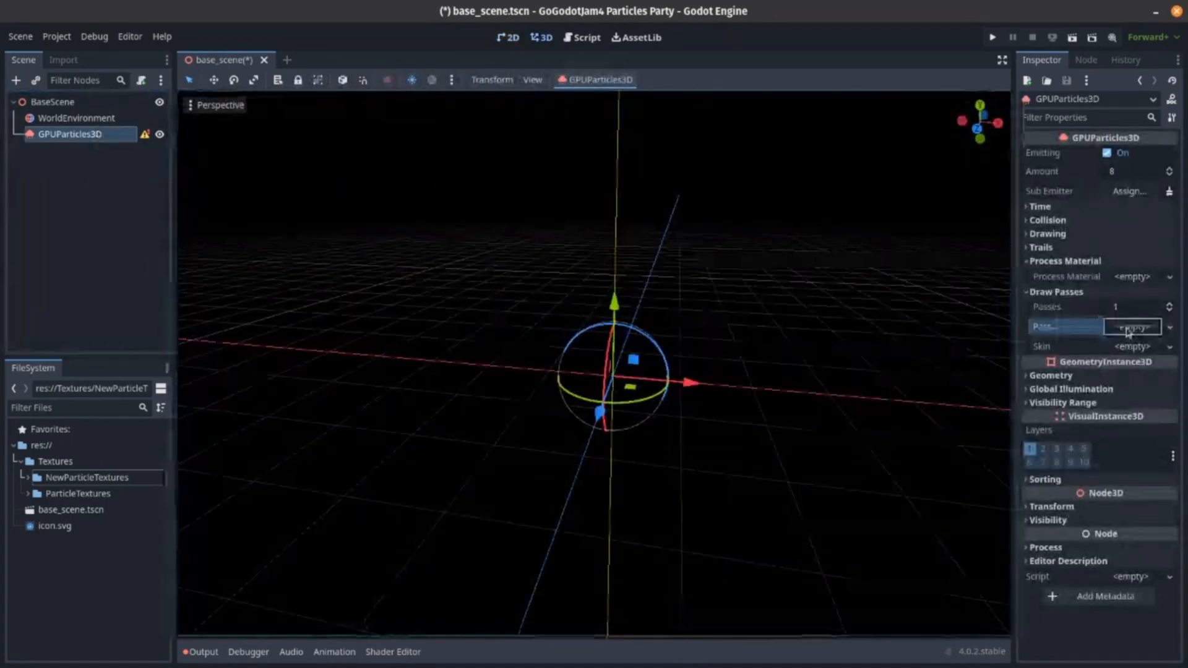
pyautogui.click(1131, 327)
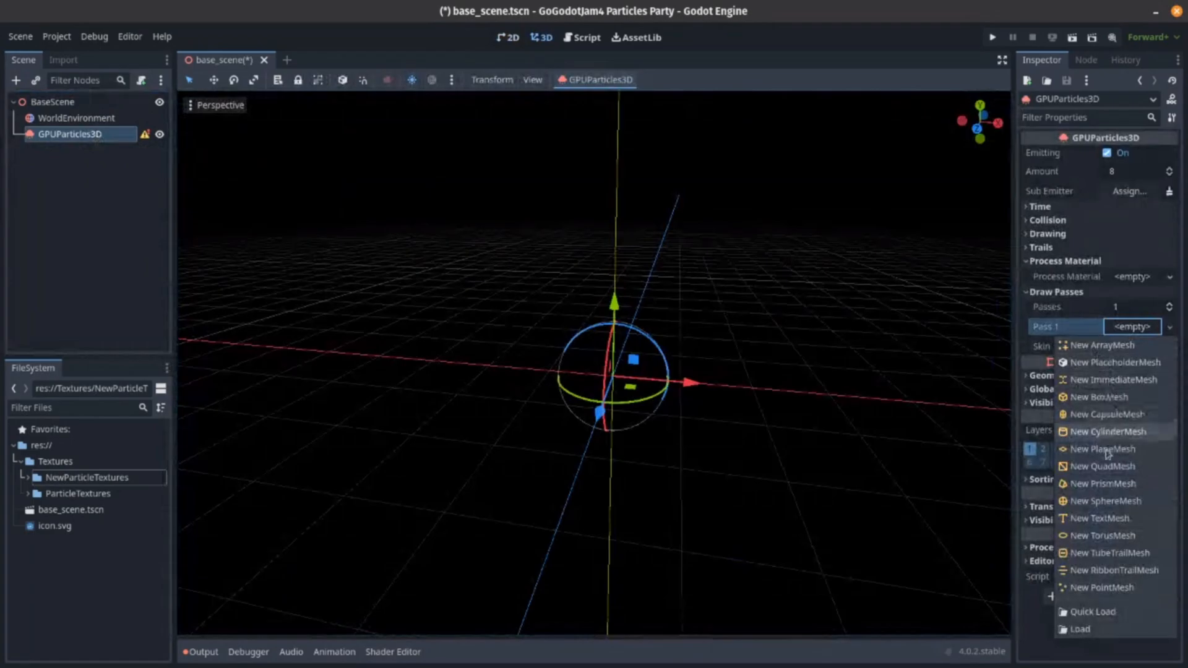
pyautogui.click(1107, 469)
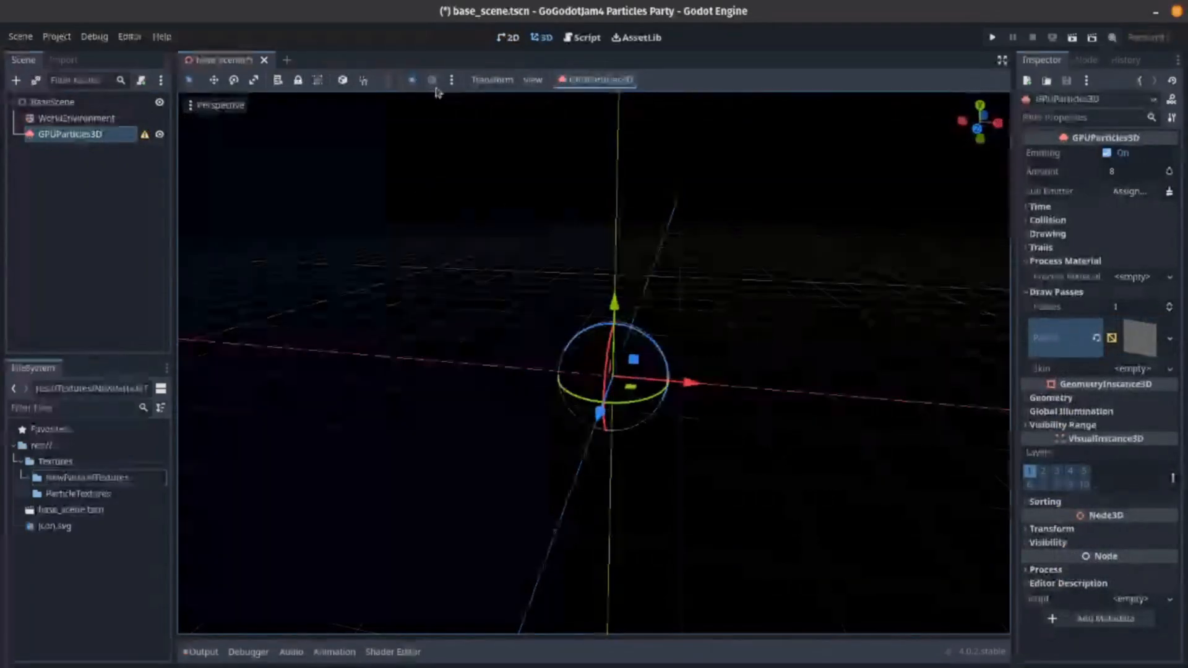
# Turn off the preview sunlight in the 3D viewport.
pyautogui.click(414, 81)
pyautogui.moveTo(421, 123); pyautogui.dragTo(416, 111, button='right')
pyautogui.moveTo(754, 390); pyautogui.dragTo(679, 334, button='right')
# Set the WorldEnvironment's custom background color to light grey (bababa) and look at the quad from the front.
pyautogui.click(91, 119)
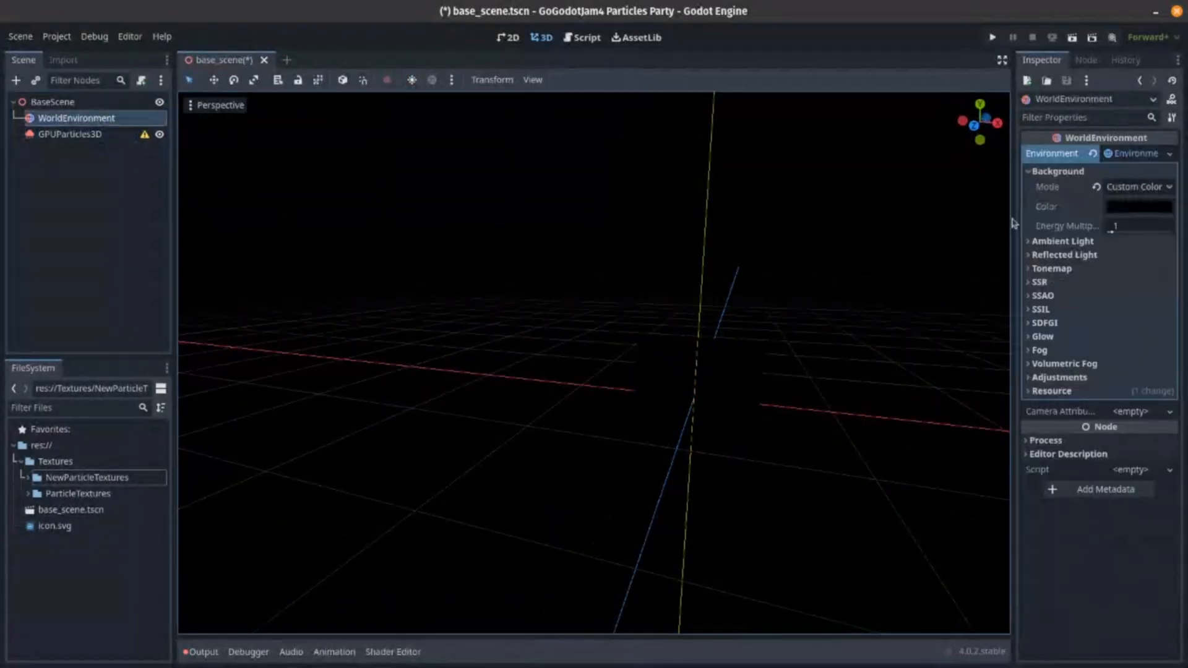
pyautogui.click(1138, 207)
pyautogui.click(1158, 264)
pyautogui.moveTo(1162, 252)
pyautogui.mouseDown()
pyautogui.moveTo(1164, 225)
pyautogui.moveTo(1167, 262)
pyautogui.mouseUp()
pyautogui.click(766, 398)
pyautogui.moveTo(767, 398)
pyautogui.mouseDown(button='right')
pyautogui.moveTo(499, 387)
pyautogui.moveTo(766, 402)
pyautogui.moveTo(766, 430)
pyautogui.moveTo(777, 403)
pyautogui.mouseUp(button='right')
pyautogui.press('d')
pyautogui.press('a')
pyautogui.press('a')
pyautogui.press('d')
pyautogui.press('s')
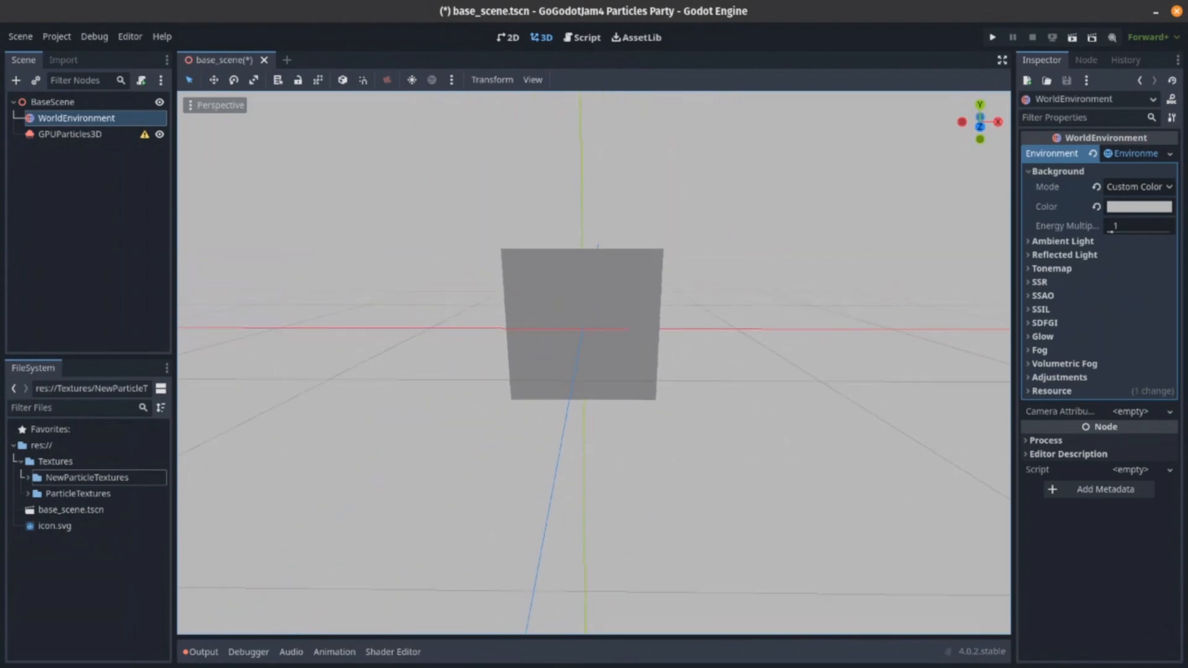
pyautogui.press('d')
# Set the WorldEnvironment's background color to black (000000).
pyautogui.click(1138, 206)
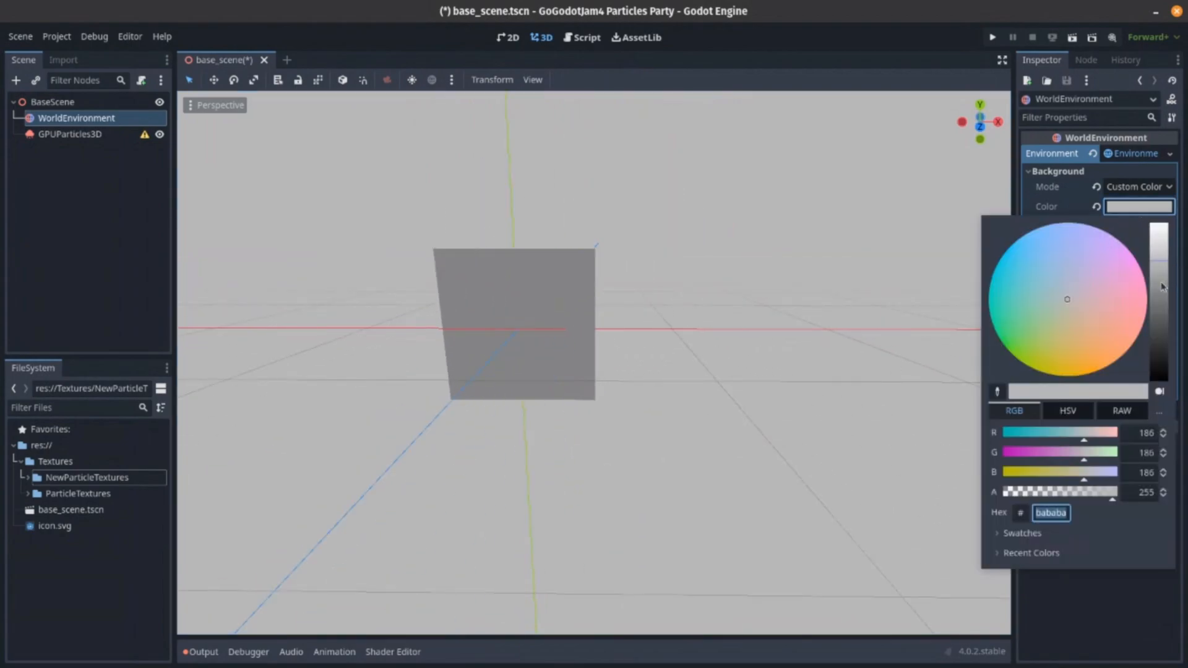
pyautogui.moveTo(1163, 287); pyautogui.dragTo(1171, 395)
pyautogui.click(152, 257)
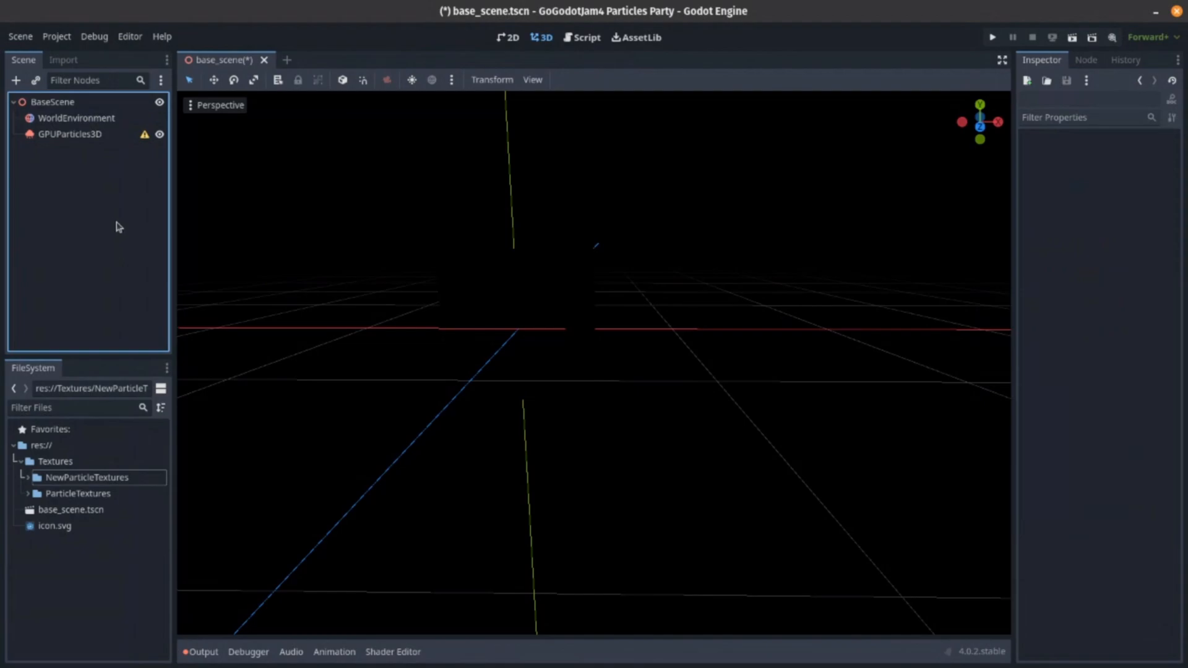
# Assign a new ParticleProcessMaterial to the GPUParticles3D node's Process Material.
pyautogui.click(106, 134)
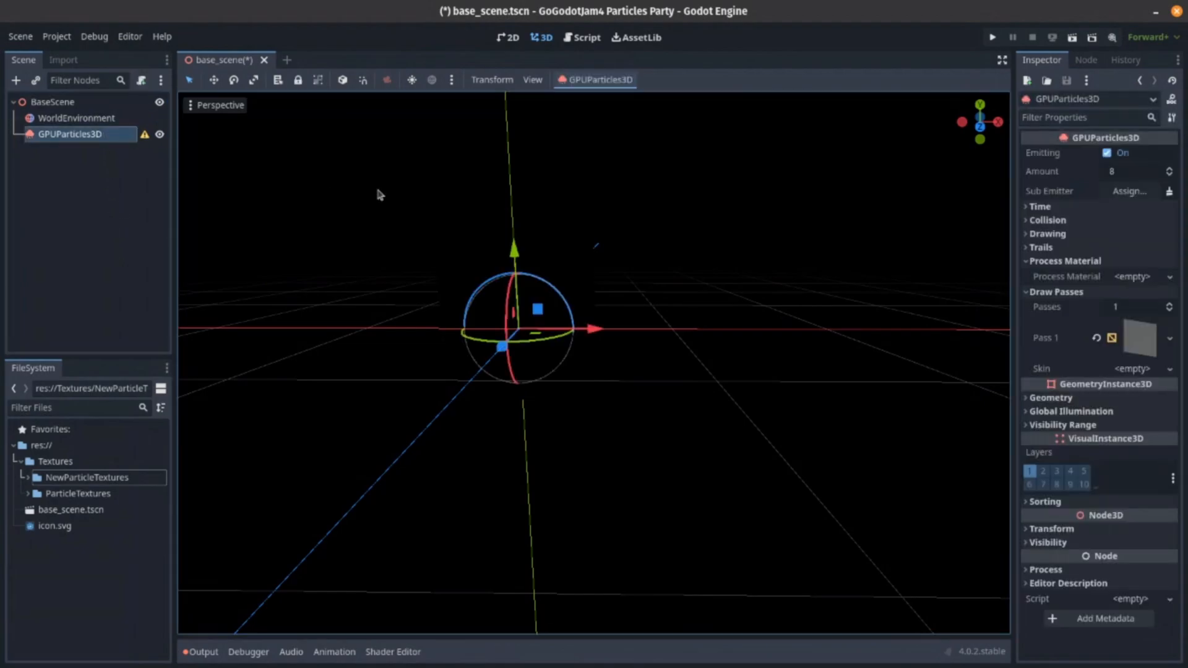
pyautogui.click(1133, 276)
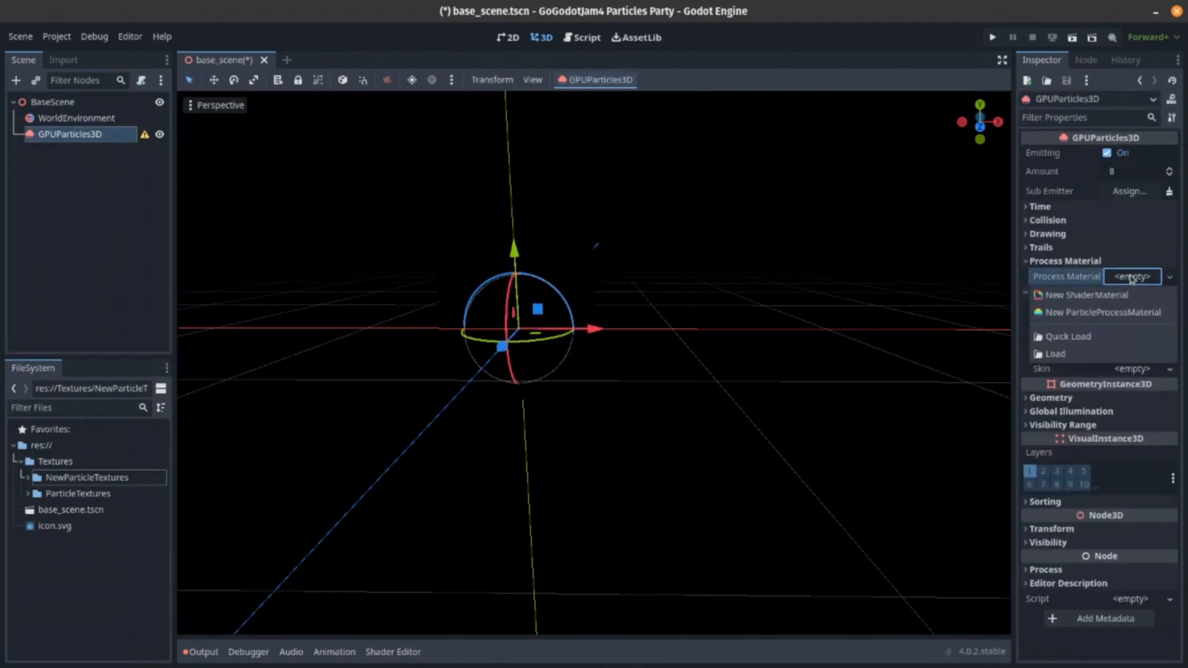
pyautogui.click(1067, 317)
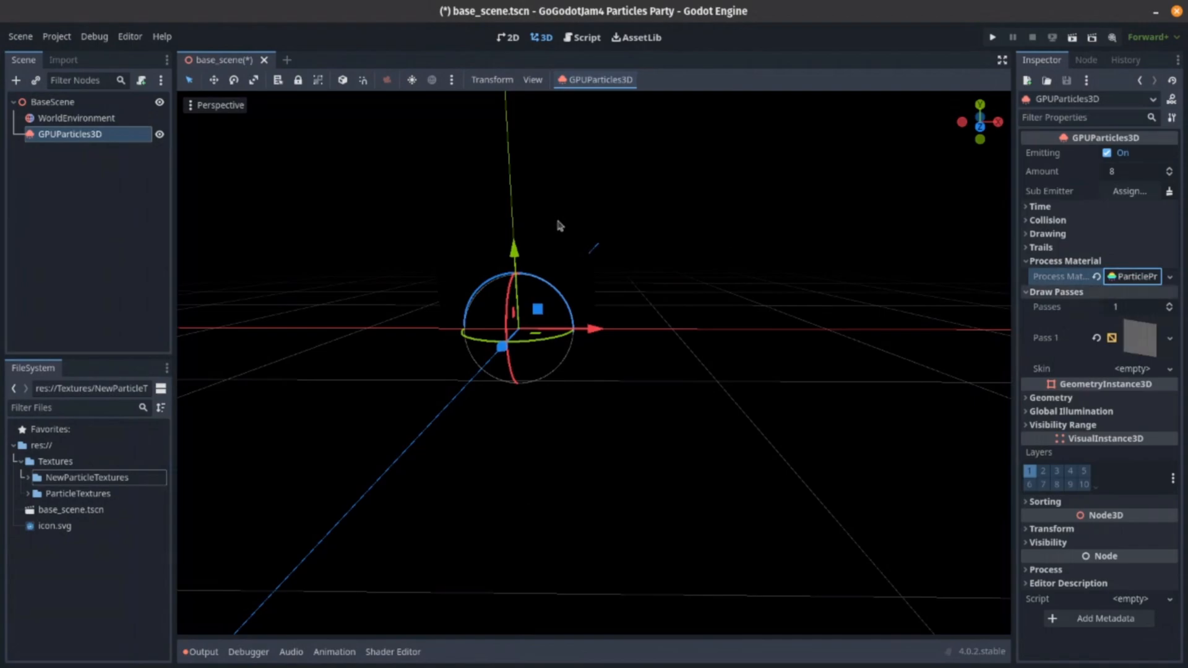
# Set the WorldEnvironment's background color to a reddish brown so the particle quads stand out.
pyautogui.click(57, 118)
pyautogui.click(1131, 208)
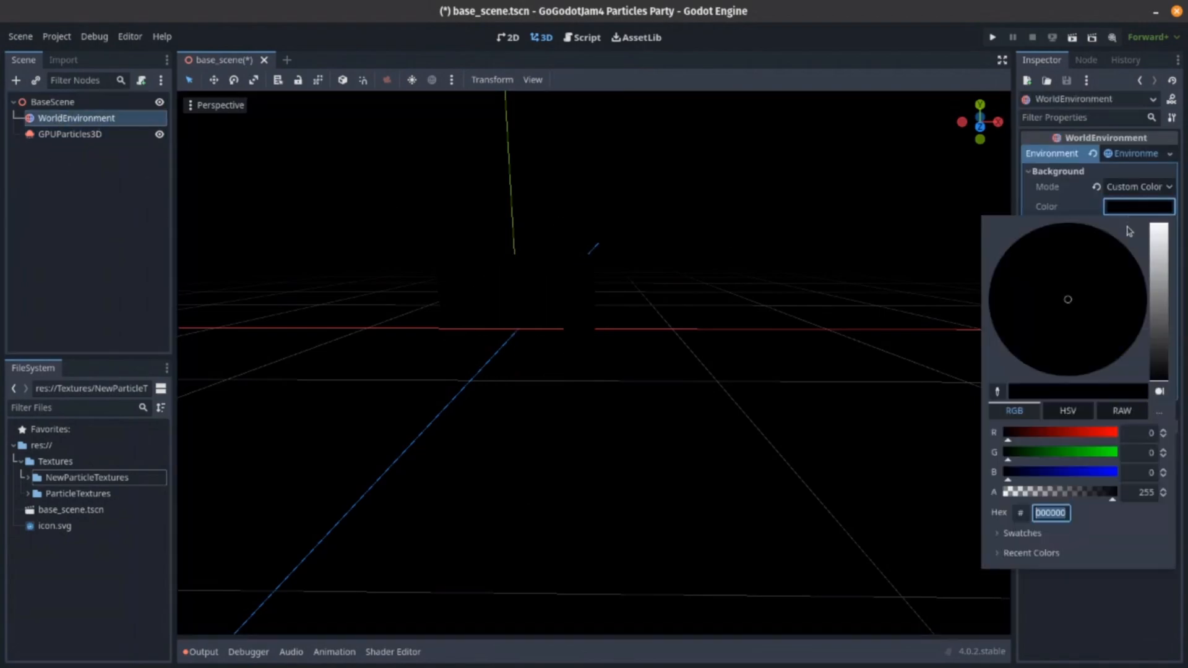
pyautogui.moveTo(1162, 297); pyautogui.dragTo(1102, 322)
pyautogui.moveTo(684, 333); pyautogui.dragTo(651, 360, button='right')
pyautogui.press('s')
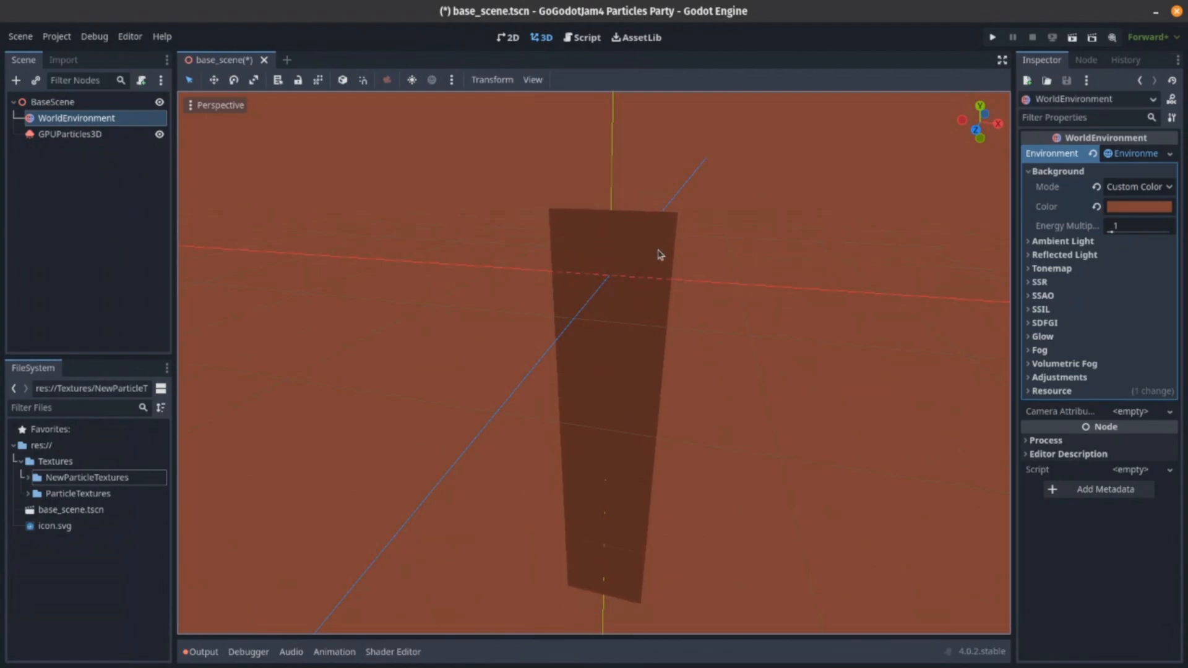
# Examine the Gravity settings of the GPUParticles3D node's process material and the node's Time settings.
pyautogui.click(102, 135)
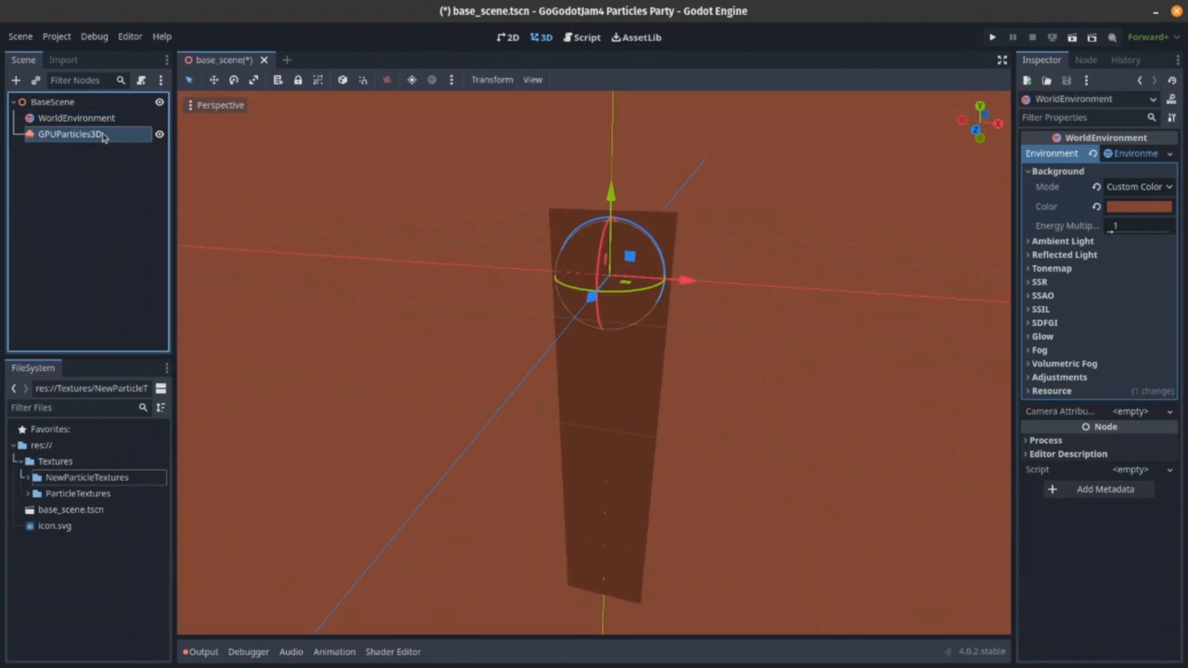
pyautogui.click(105, 133)
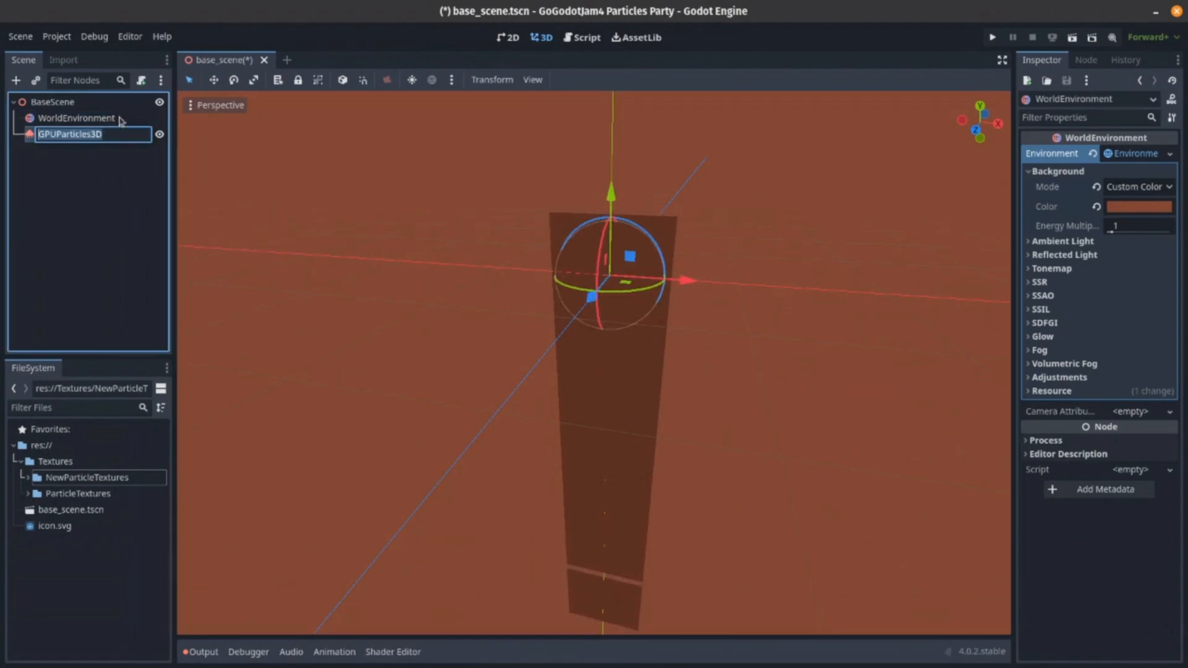
pyautogui.click(1132, 282)
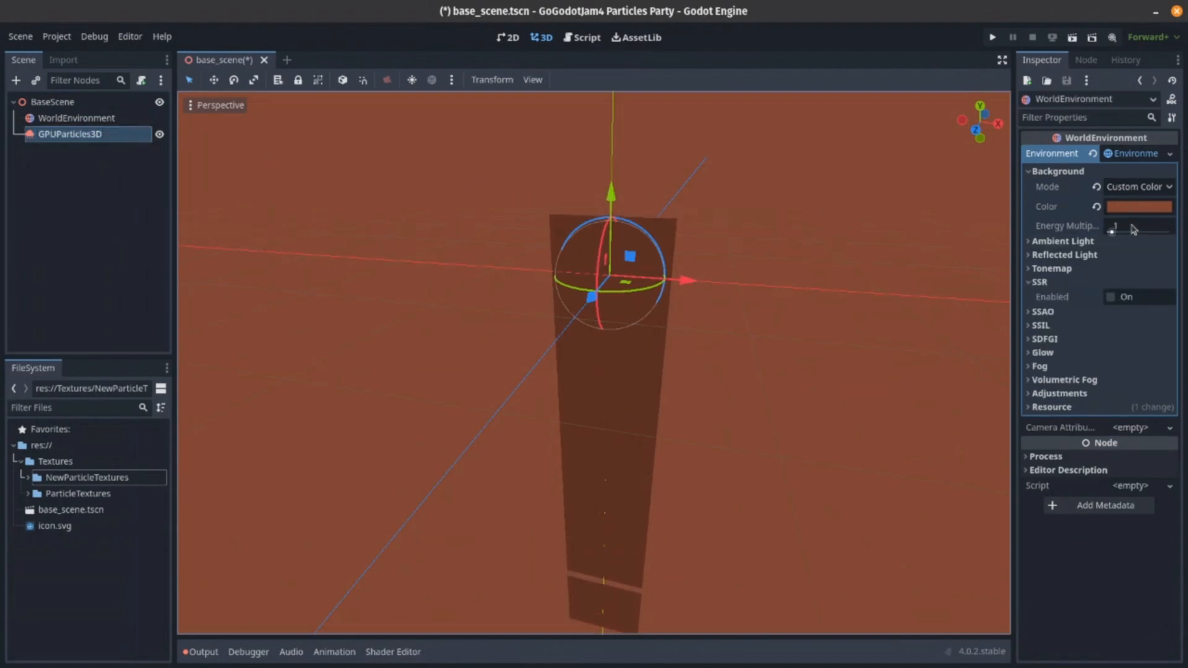
pyautogui.click(85, 131)
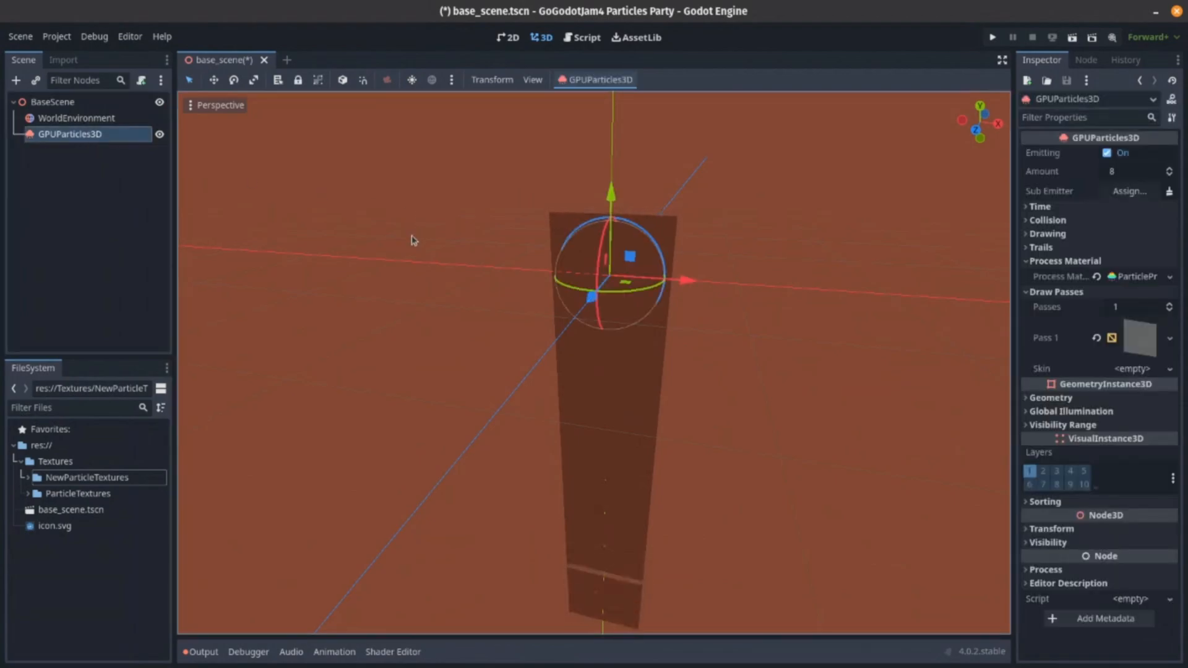
pyautogui.click(1136, 278)
pyautogui.click(1055, 349)
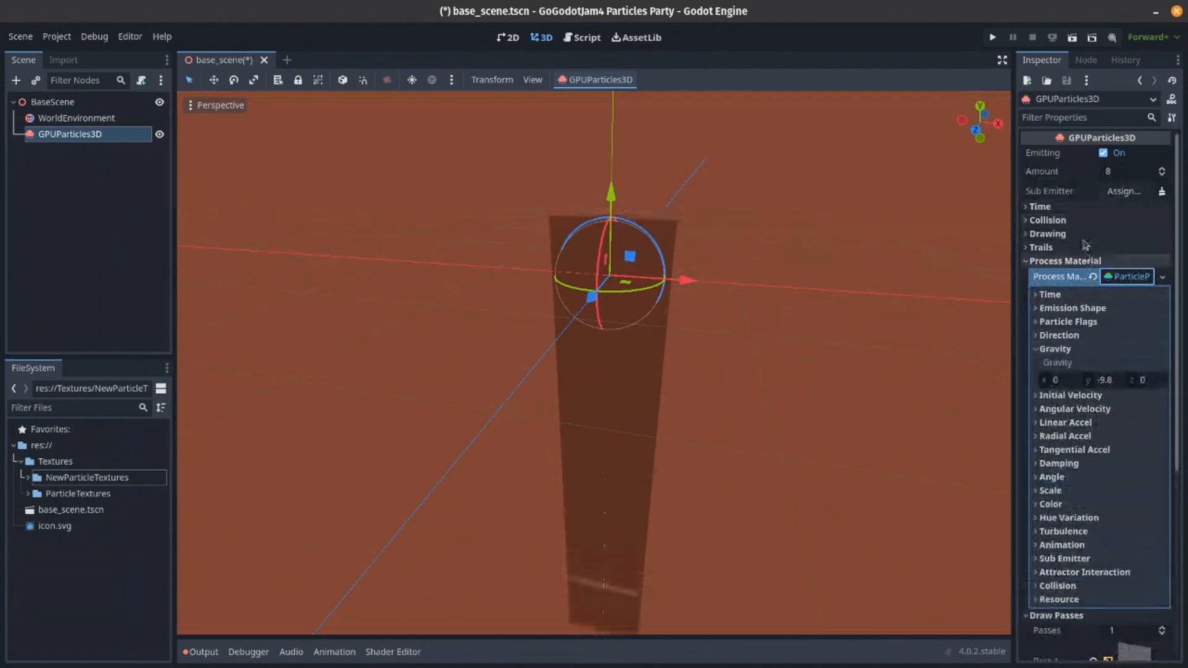
pyautogui.click(1036, 207)
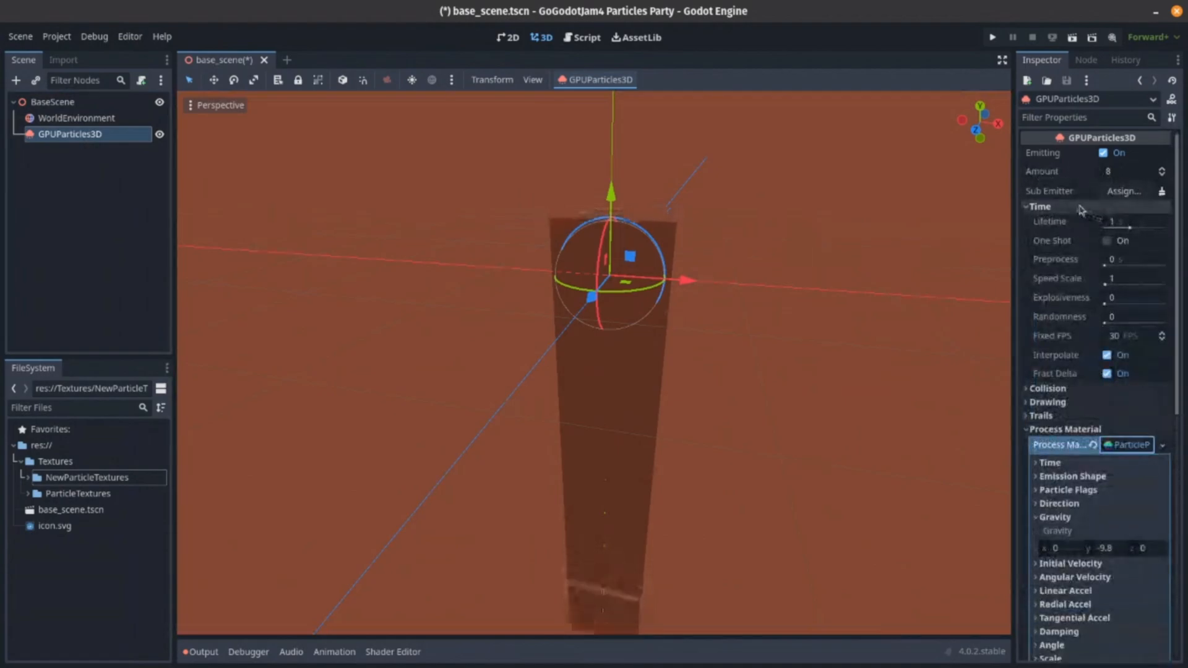
pyautogui.click(1037, 207)
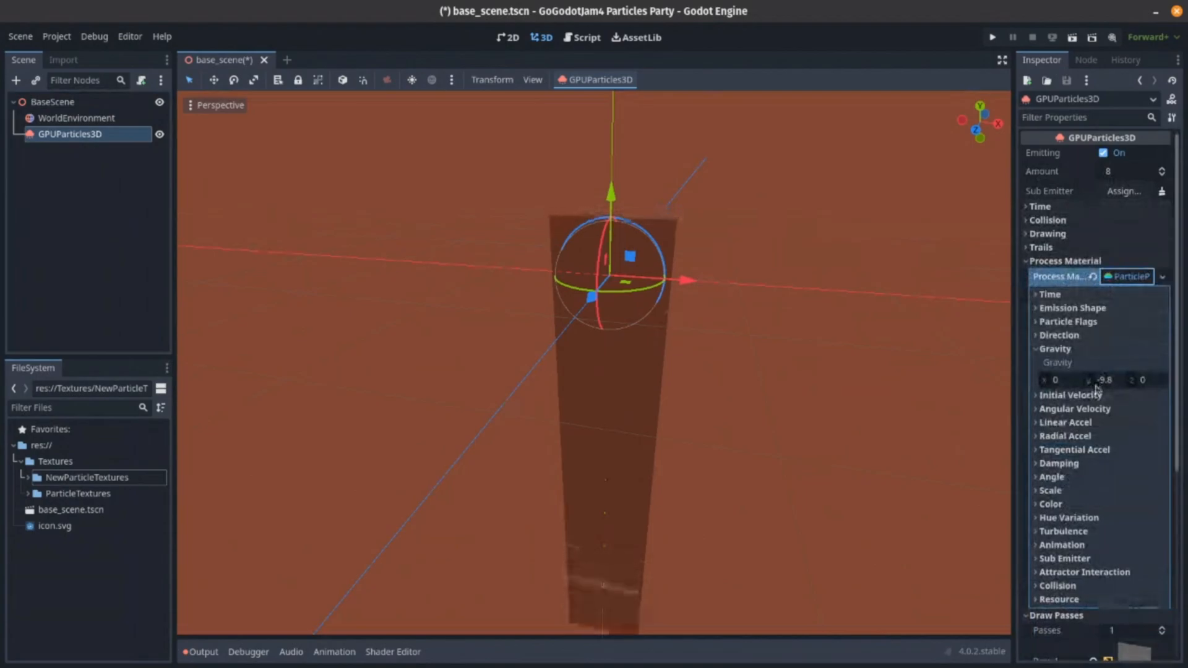
pyautogui.moveTo(1096, 389)
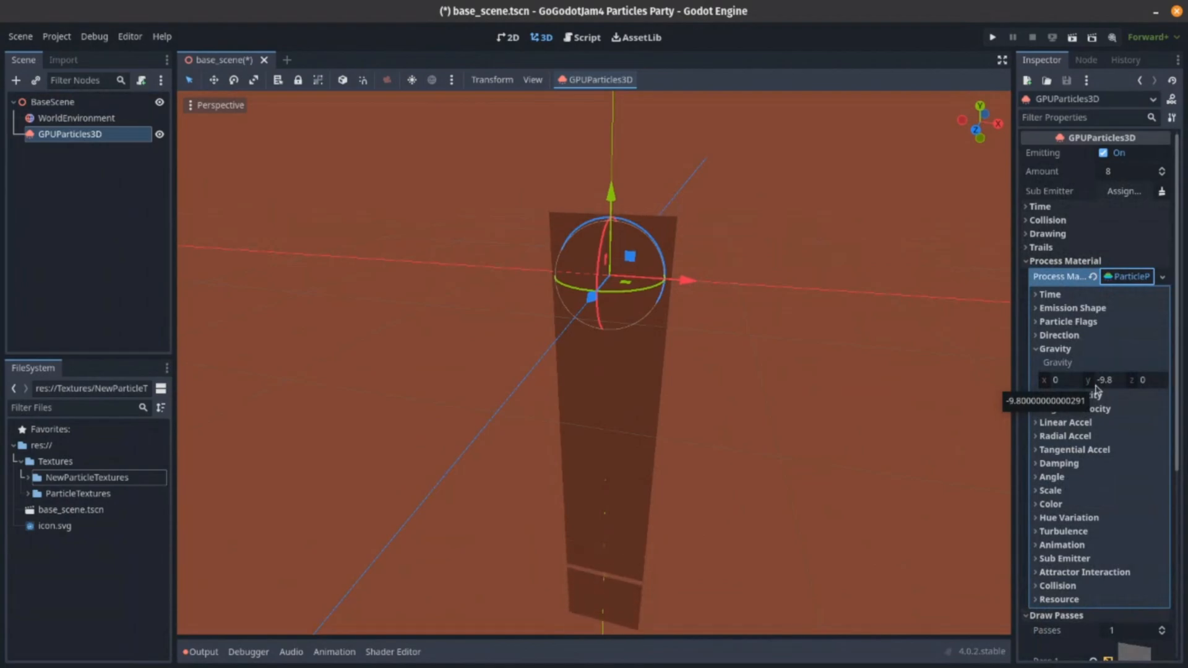
pyautogui.click(1124, 276)
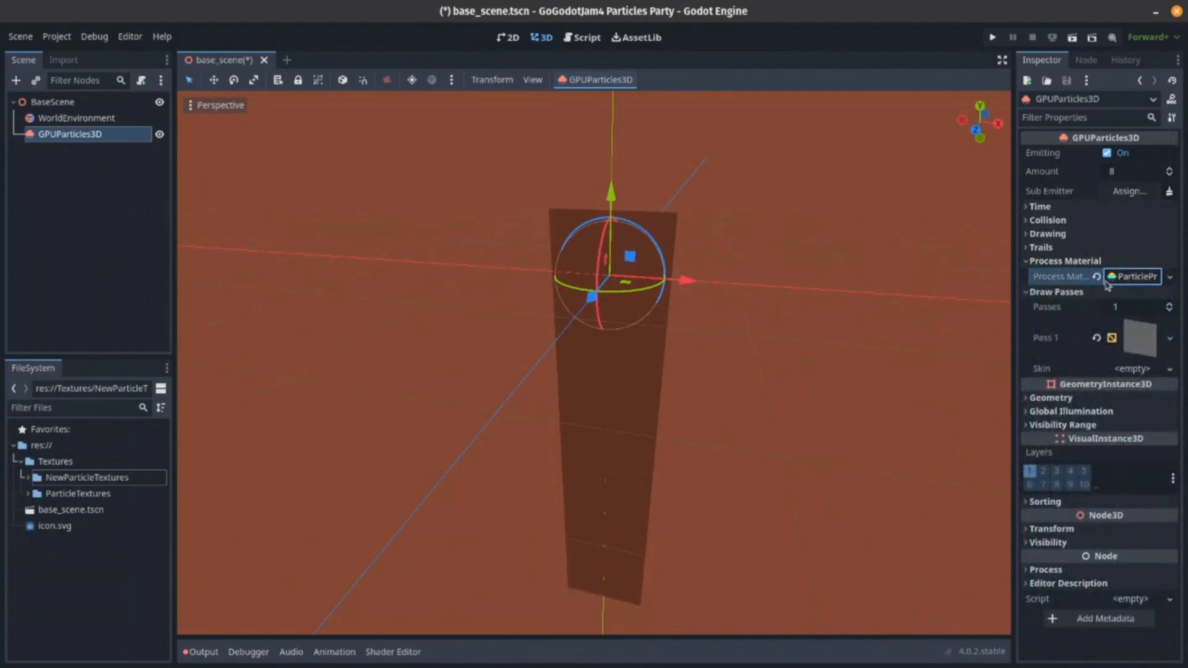
# Assign a new StandardMaterial3D to the Pass 1 quad mesh and open the material's settings.
pyautogui.click(1145, 351)
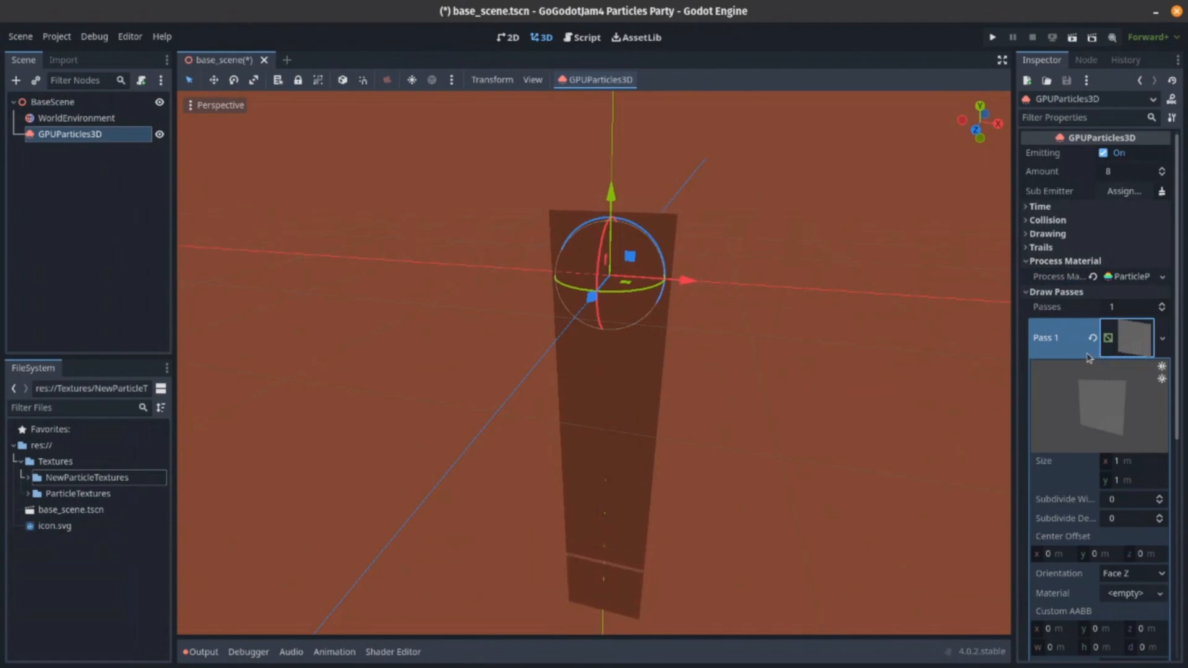
pyautogui.click(1125, 594)
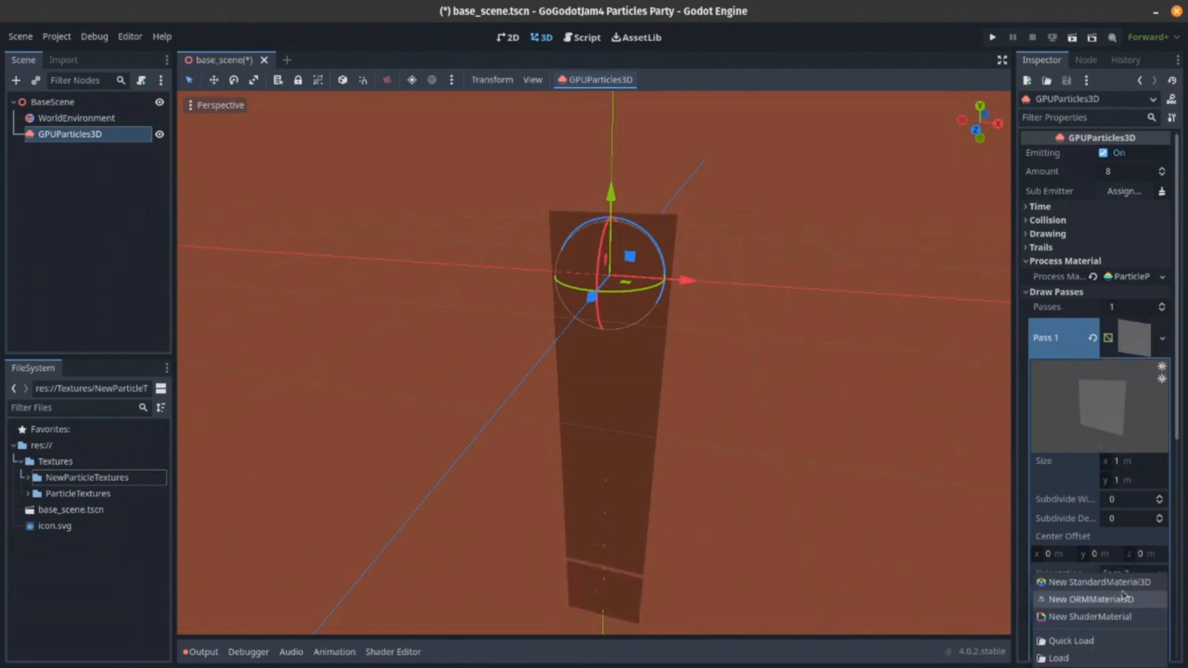
pyautogui.click(1072, 484)
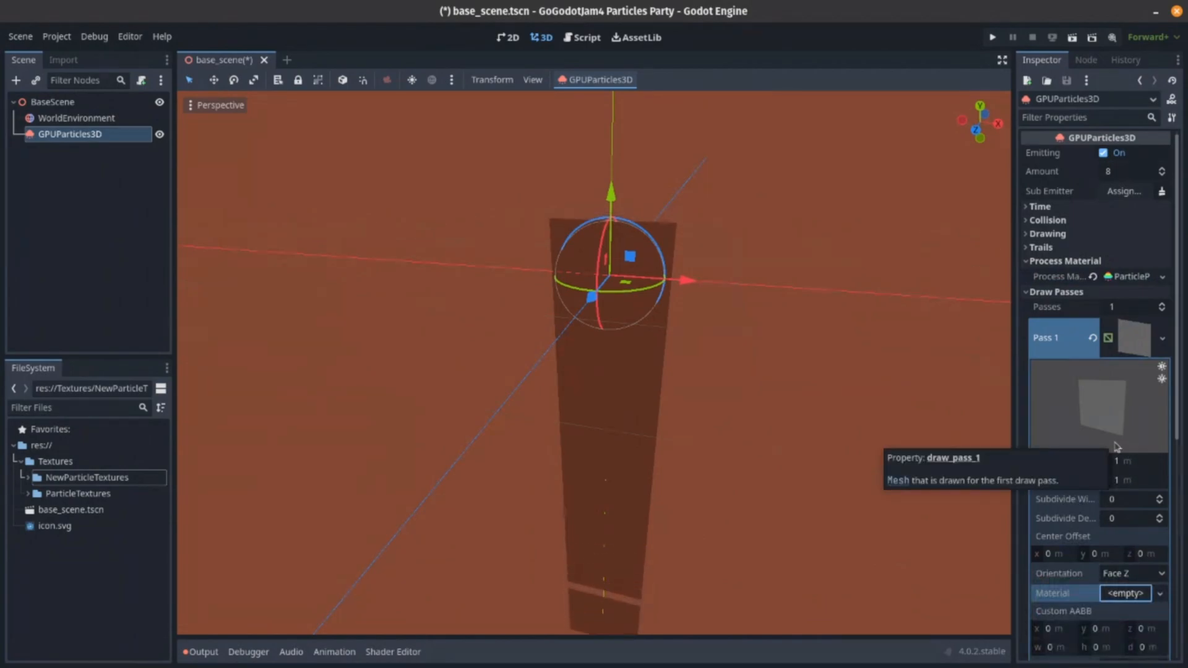
pyautogui.click(1128, 594)
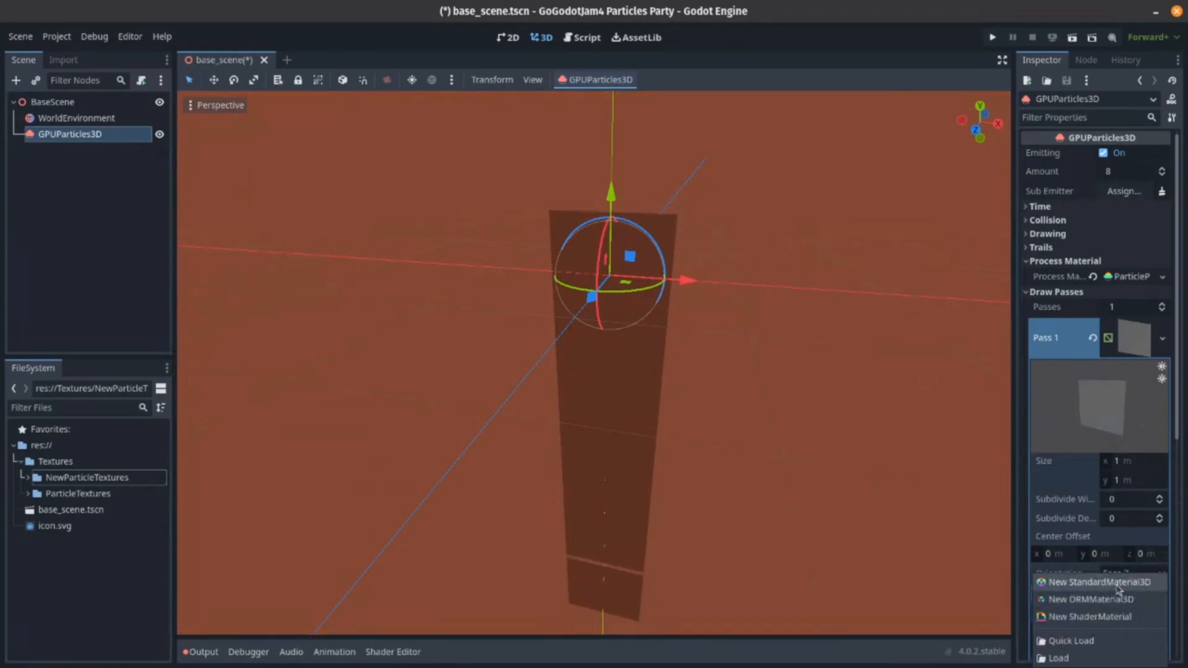
pyautogui.click(1108, 582)
pyautogui.scroll(-5, 1081, 487)
pyautogui.click(1133, 357)
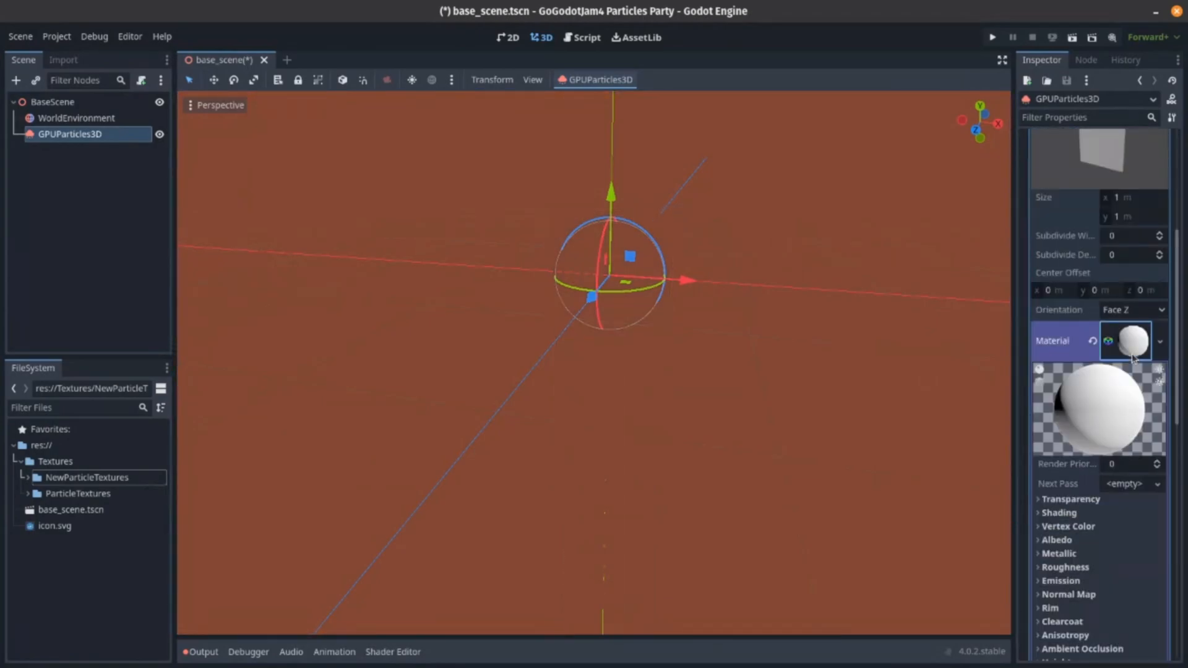
pyautogui.scroll(-2, 1128, 438)
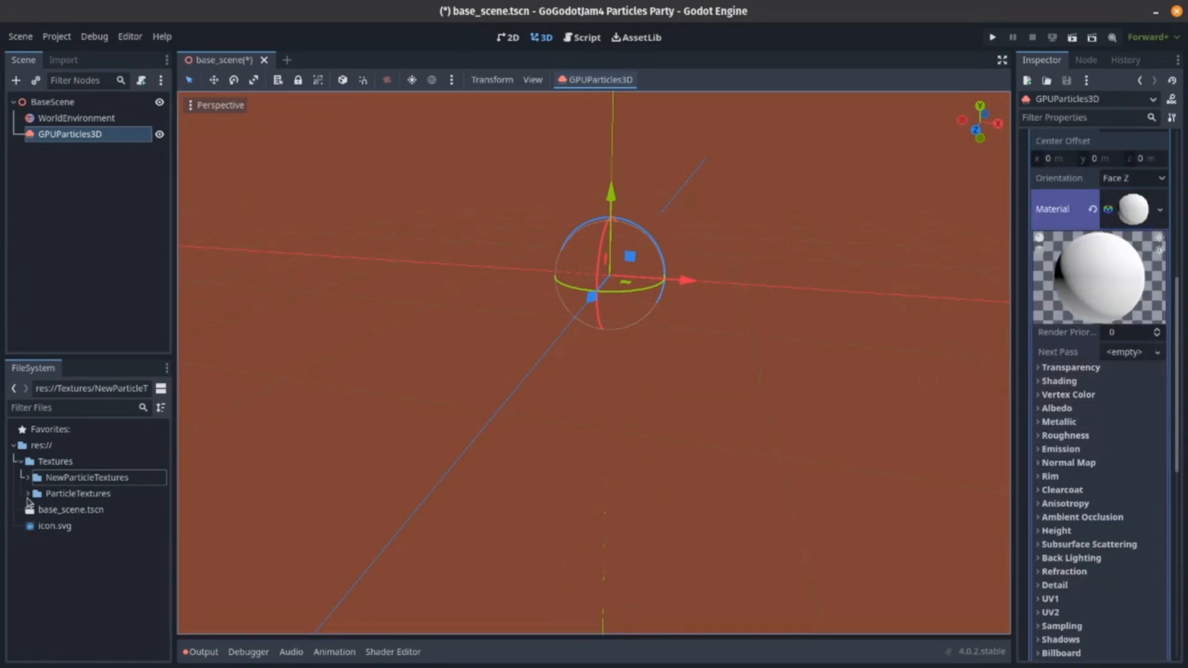
# Expand the ParticleTextures folder and set the quad material's Transparency mode to Alpha.
pyautogui.click(28, 495)
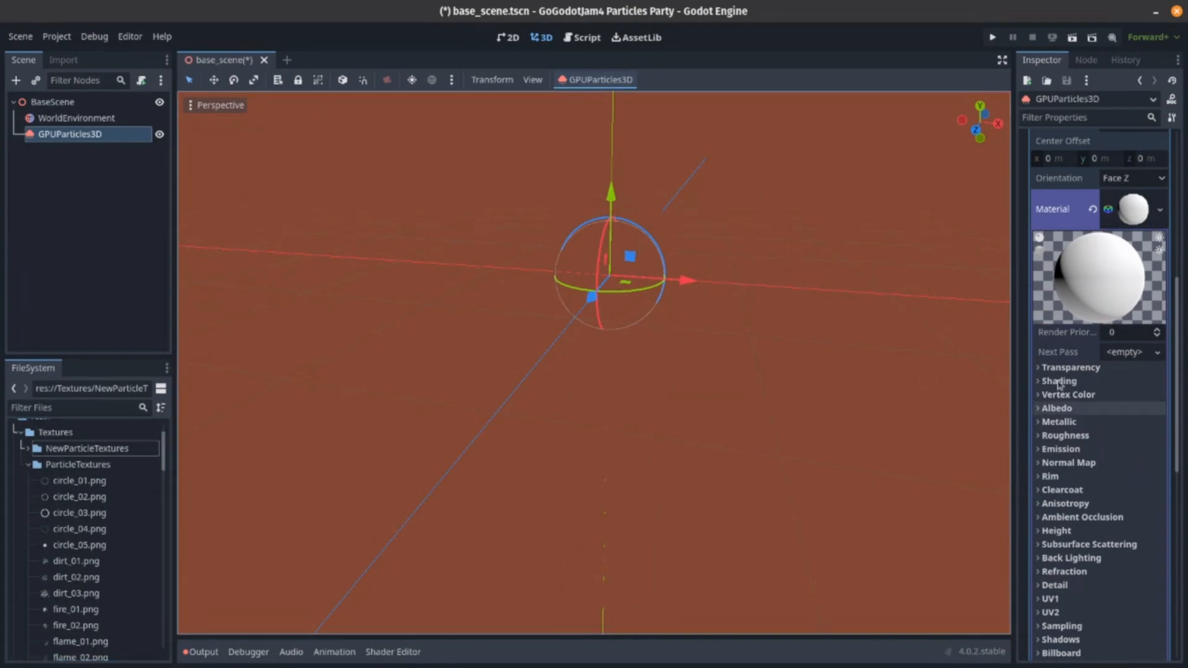
pyautogui.click(1071, 367)
pyautogui.click(1123, 387)
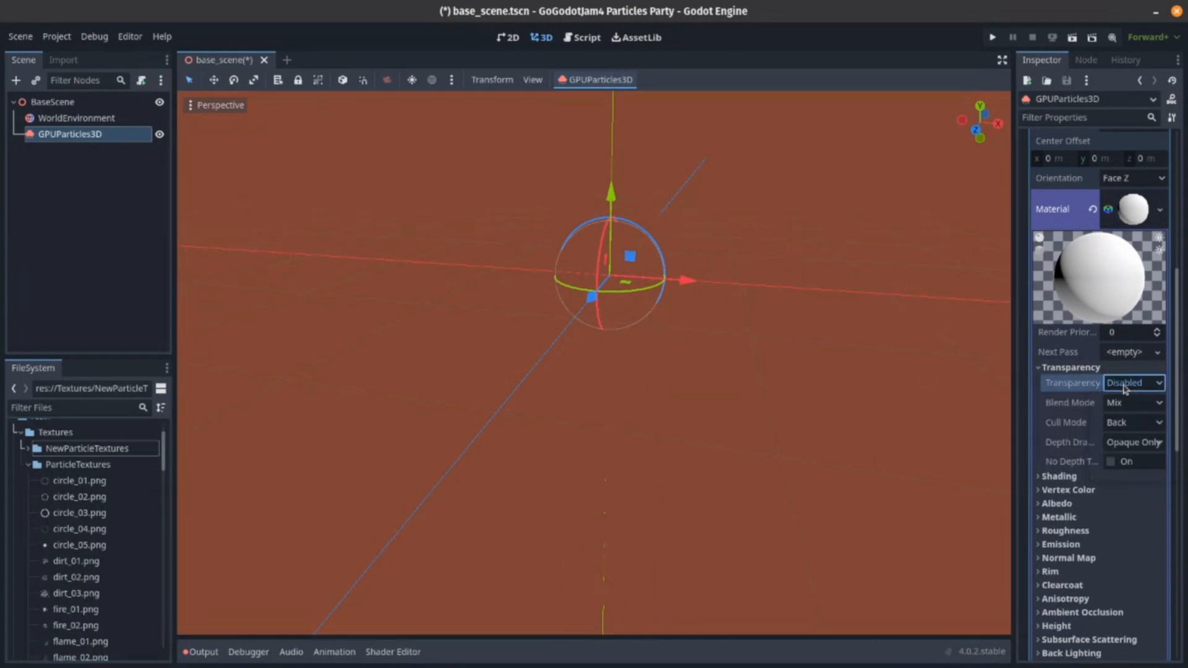
pyautogui.click(1126, 421)
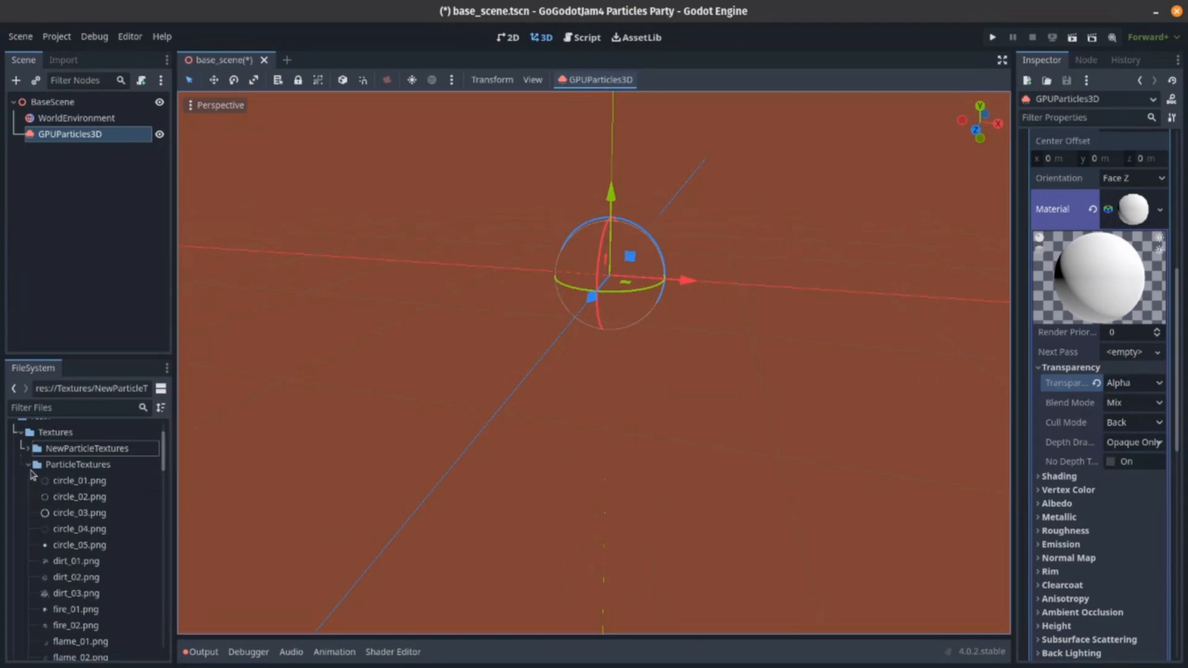
# Assign circle_03.png from the ParticleTextures folder as the quad material's Albedo texture.
pyautogui.scroll(-3, 97, 506)
pyautogui.scroll(2, 91, 544)
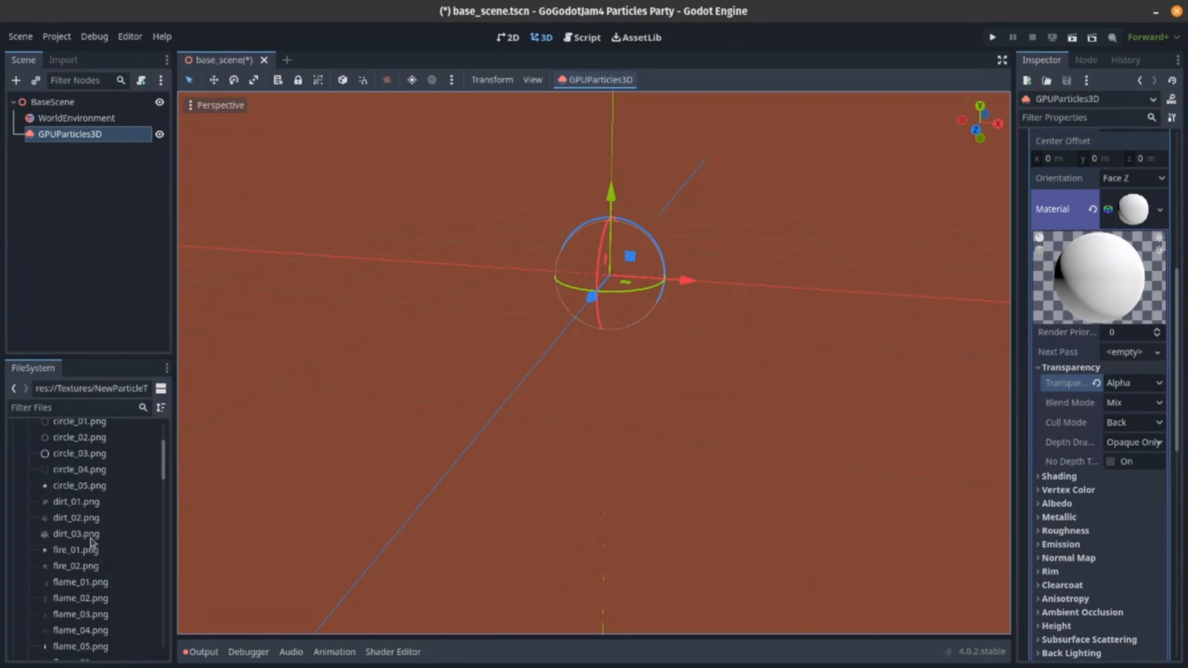
pyautogui.click(62, 454)
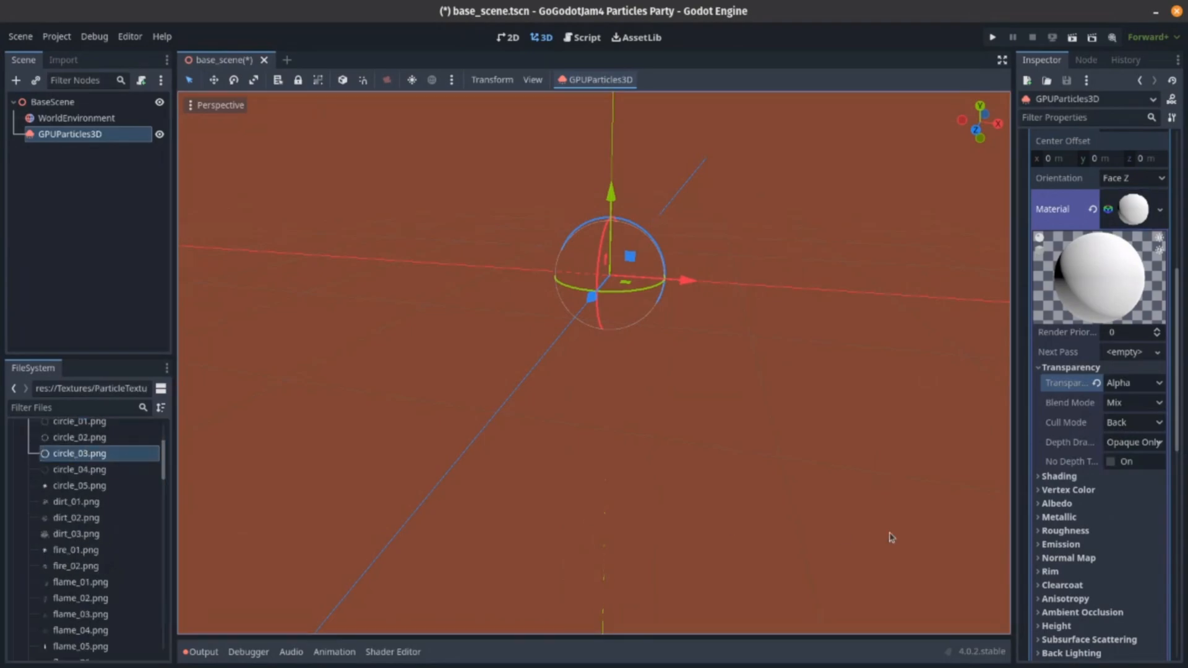
pyautogui.click(1080, 504)
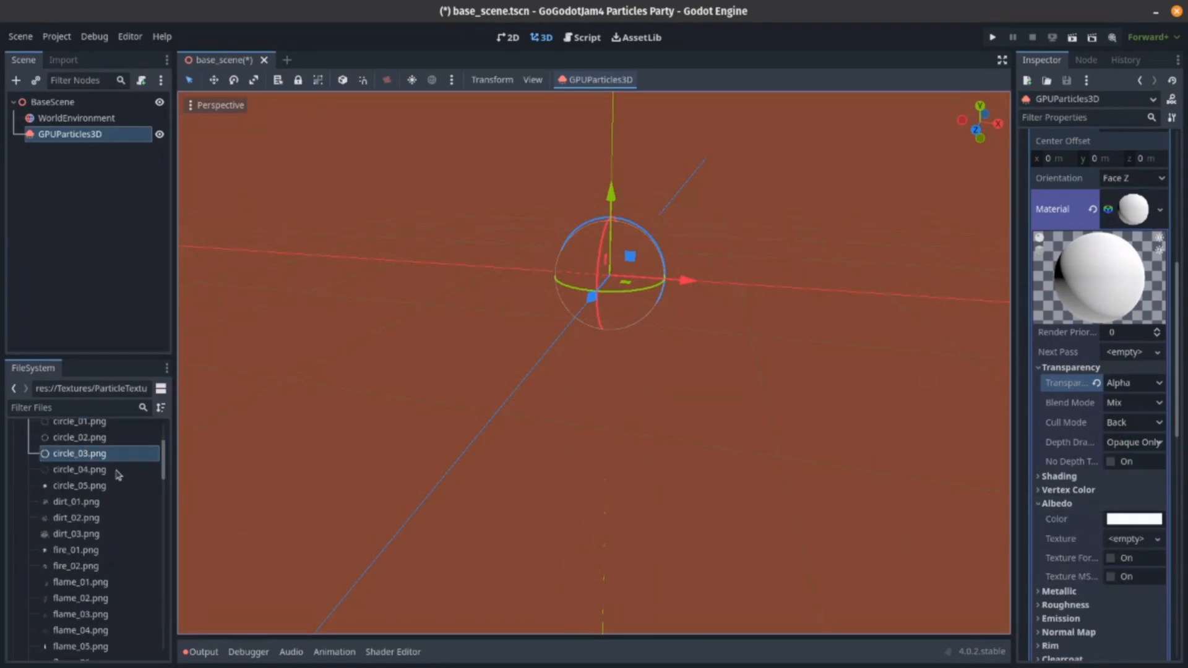
pyautogui.moveTo(97, 466); pyautogui.dragTo(1133, 547)
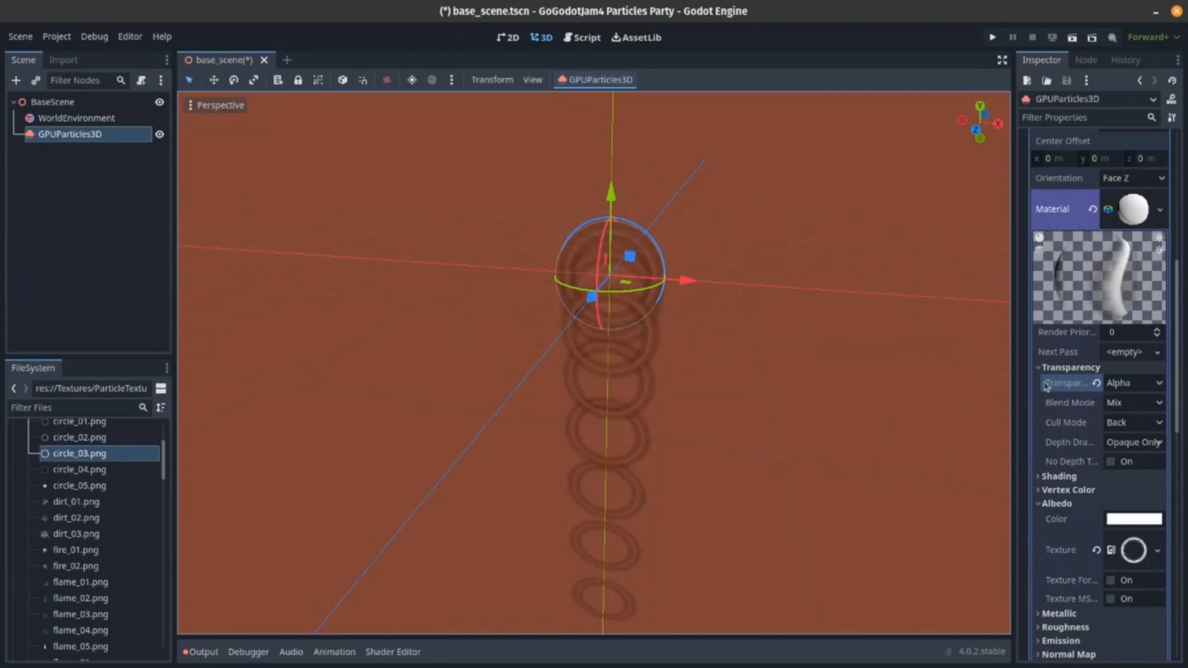
# Try the Unshaded shading mode on the quad material and reset it to Per-Pixel.
pyautogui.moveTo(1045, 386)
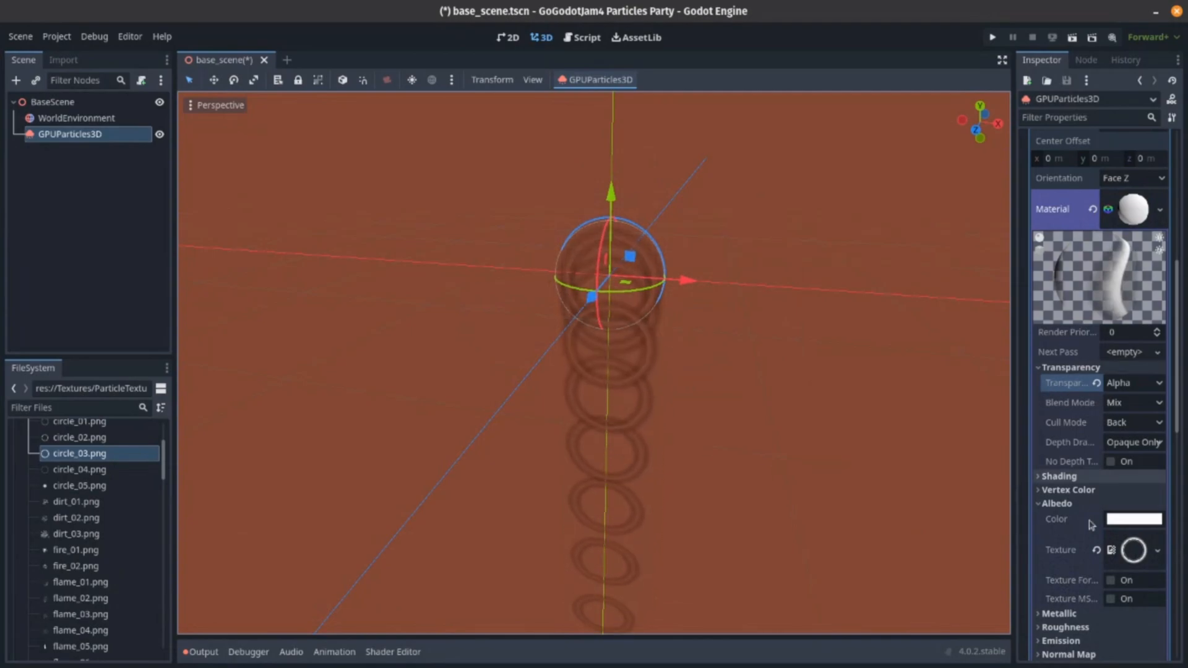
pyautogui.click(1082, 478)
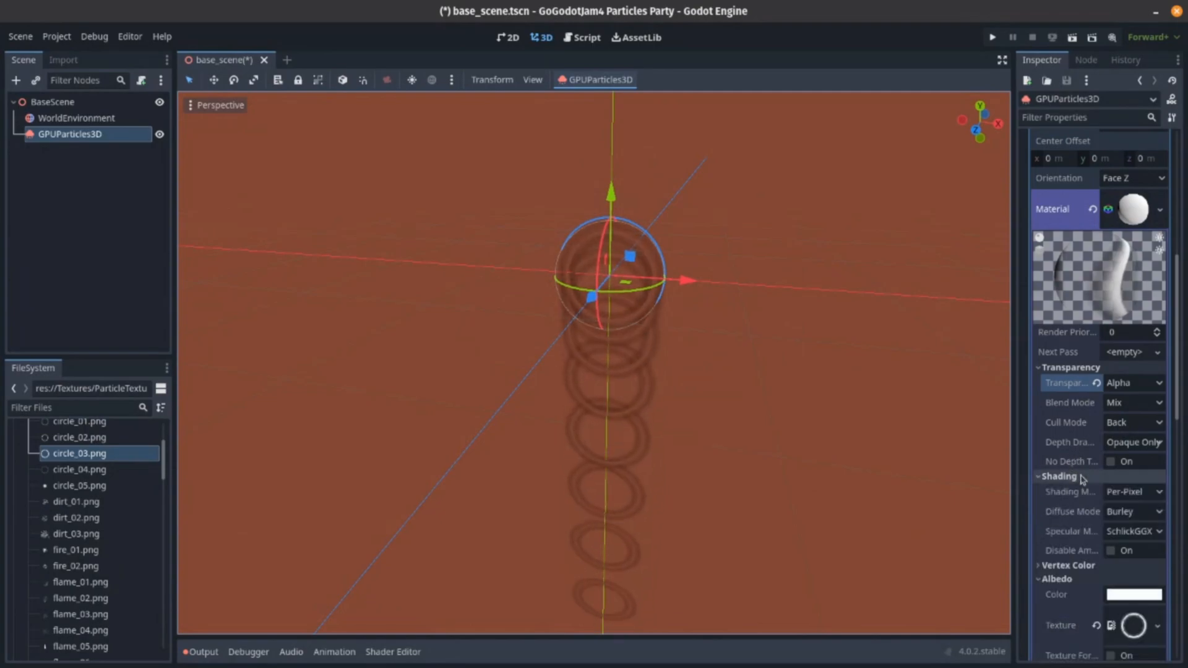
pyautogui.click(1123, 492)
pyautogui.click(1137, 511)
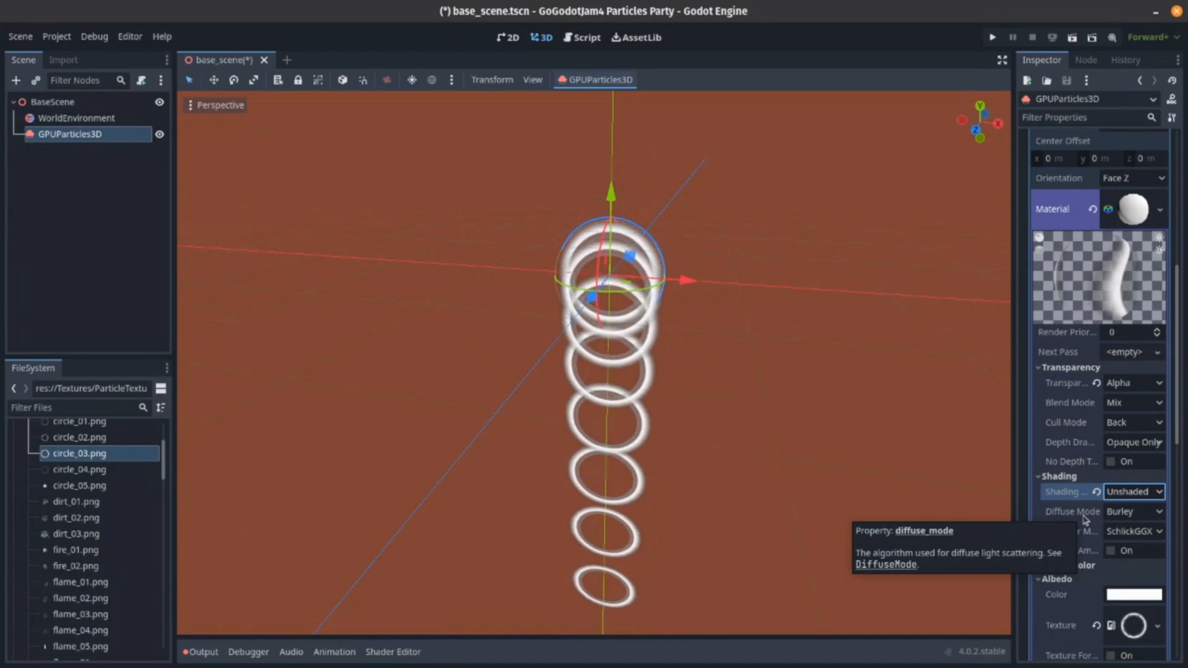
pyautogui.click(1096, 492)
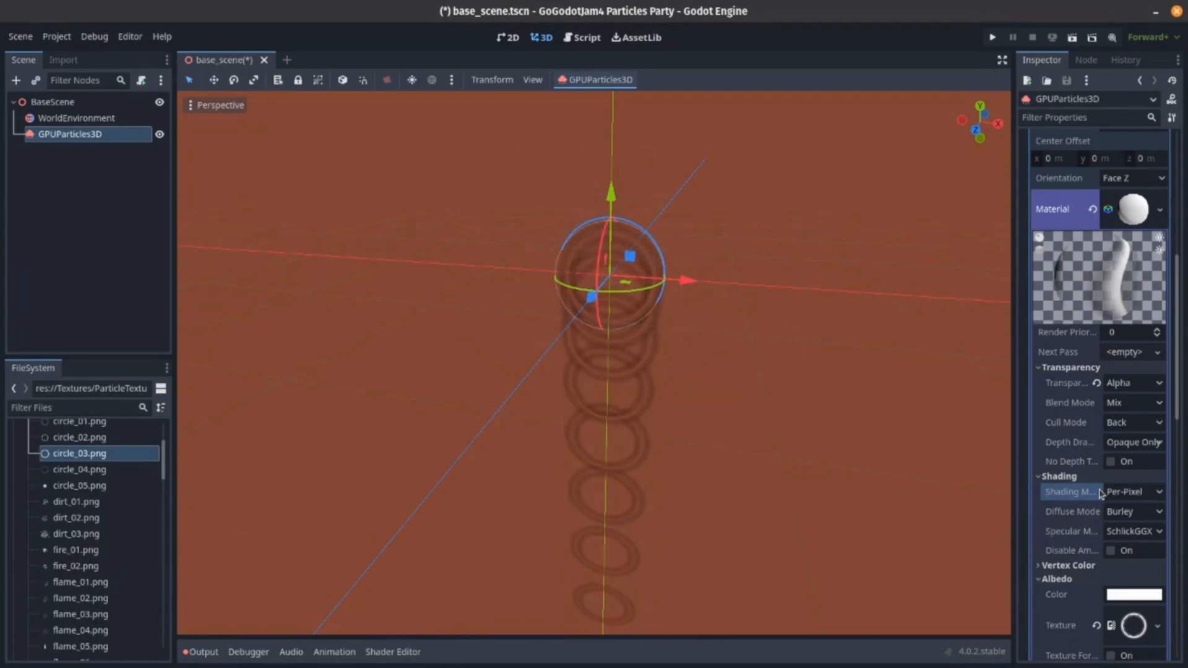
# Add an OmniLight3D node under BaseScene and move it to the side of the falling particles.
pyautogui.click(112, 103)
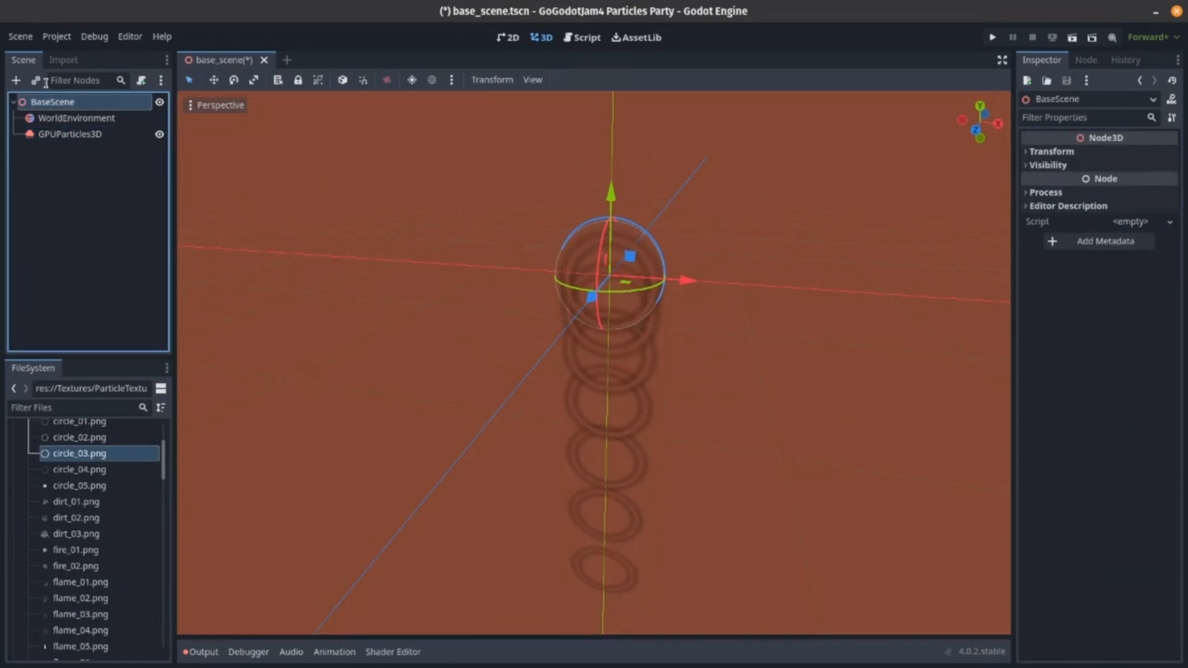
pyautogui.click(16, 80)
pyautogui.write('omni')
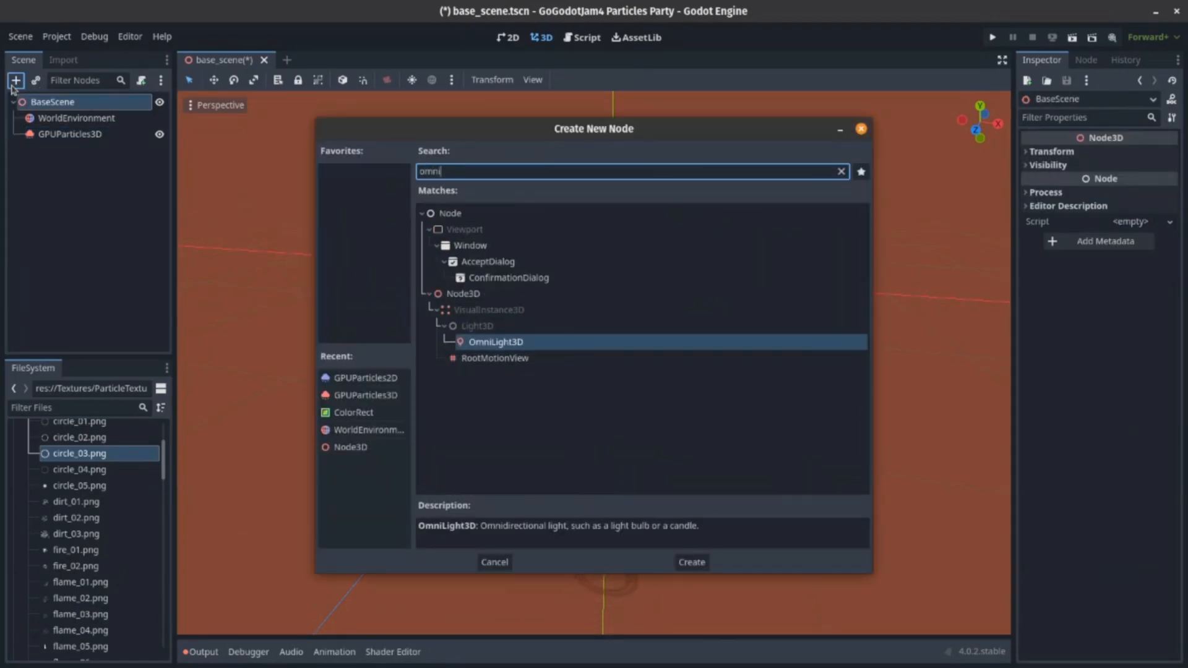
pyautogui.press('Return')
pyautogui.moveTo(593, 299); pyautogui.dragTo(792, 391)
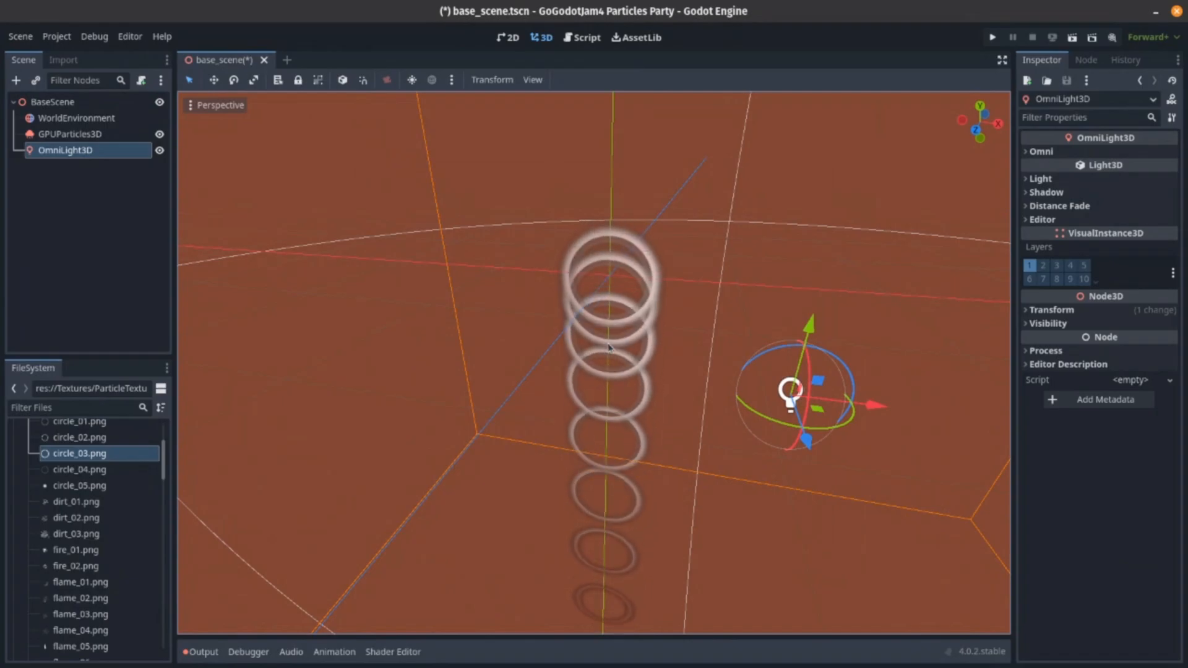
# Set the GPUParticles3D quad material's shading mode to Unshaded and replace its Albedo texture with fire_01.png.
pyautogui.click(86, 134)
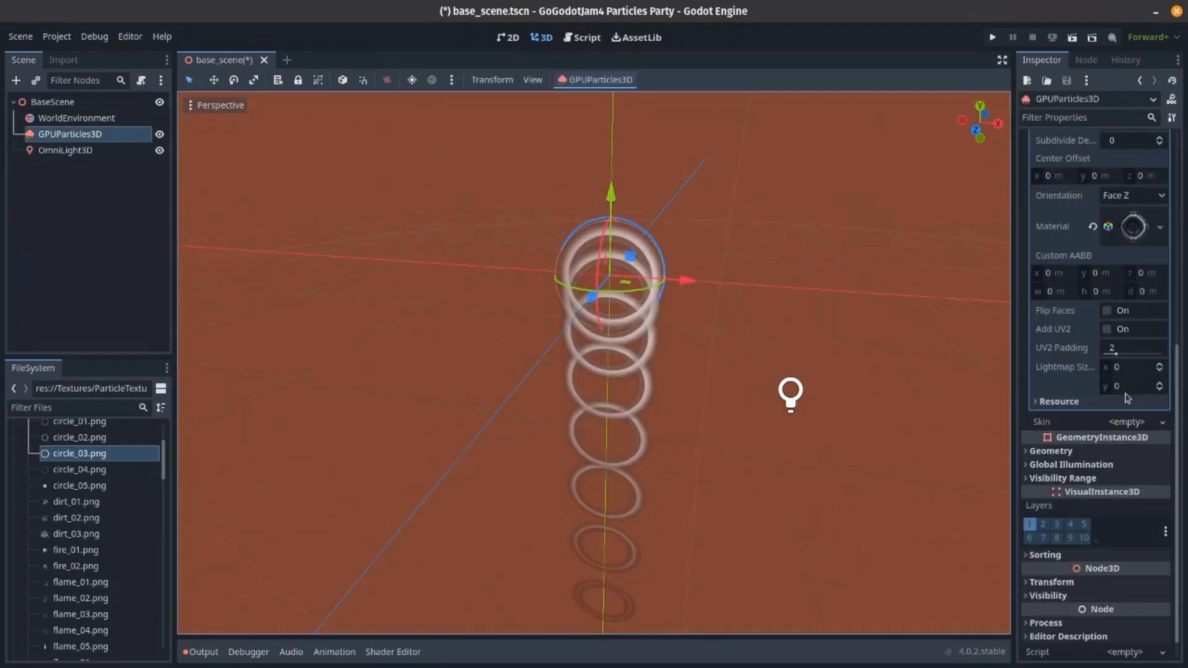
pyautogui.scroll(-1, 1123, 497)
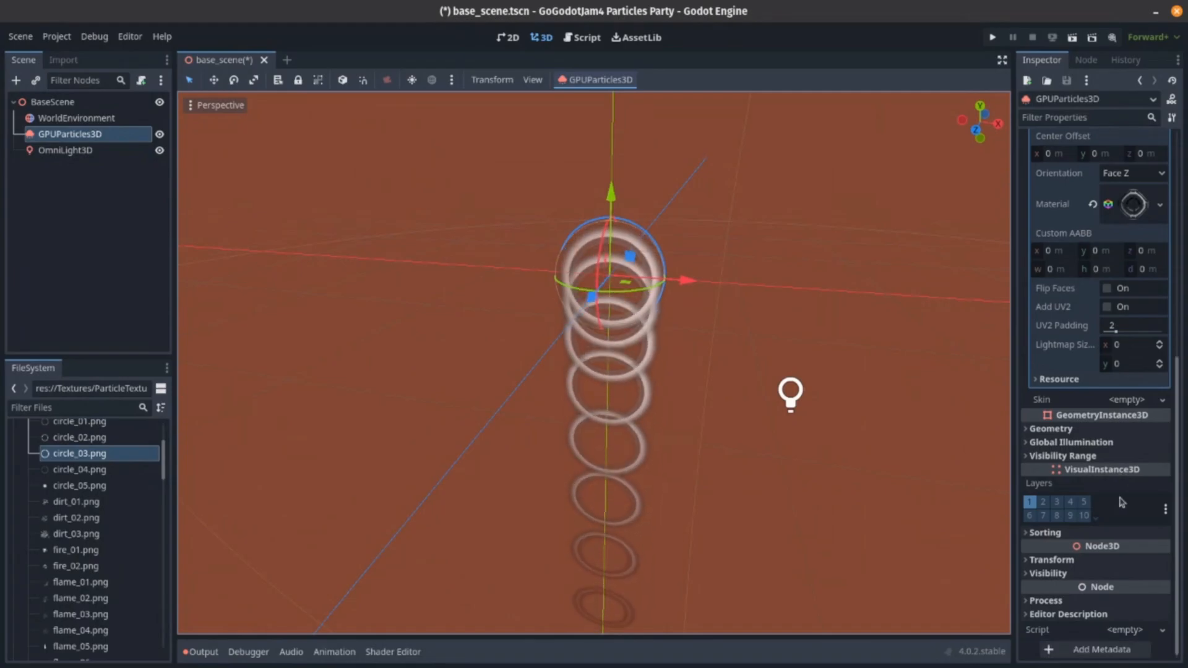
pyautogui.click(1140, 209)
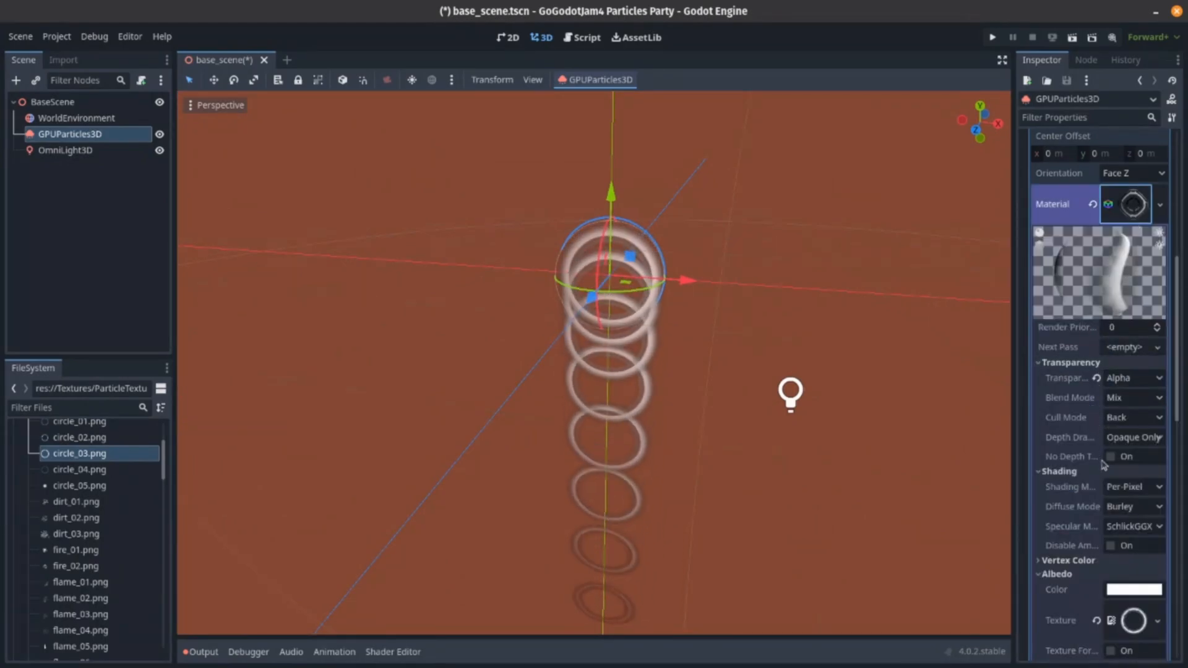
pyautogui.click(1115, 488)
pyautogui.click(1133, 506)
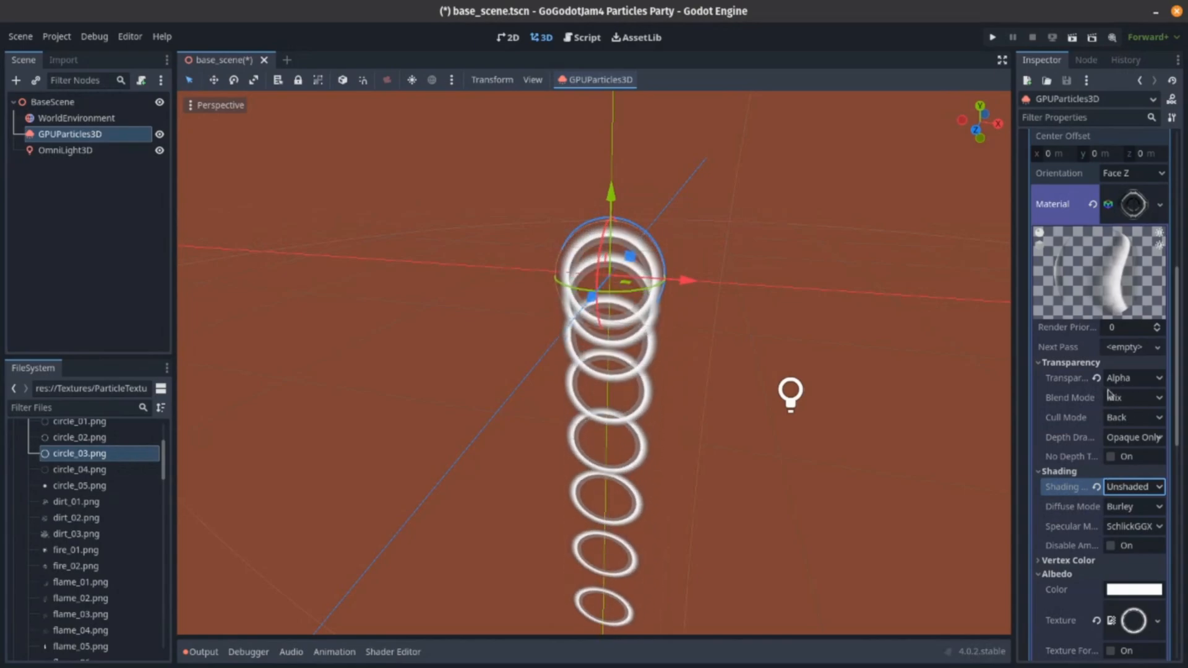
pyautogui.moveTo(82, 555); pyautogui.dragTo(1142, 633)
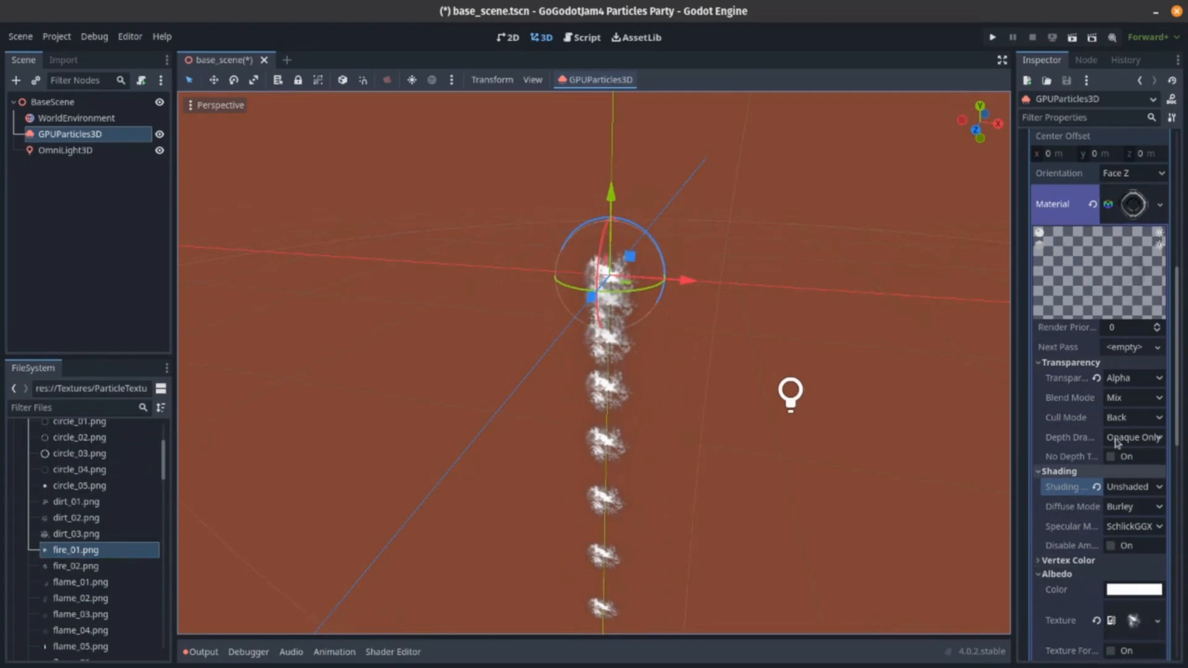
# Set the Y gravity of the GPUParticles3D node's process material to 0.
pyautogui.scroll(7, 1116, 440)
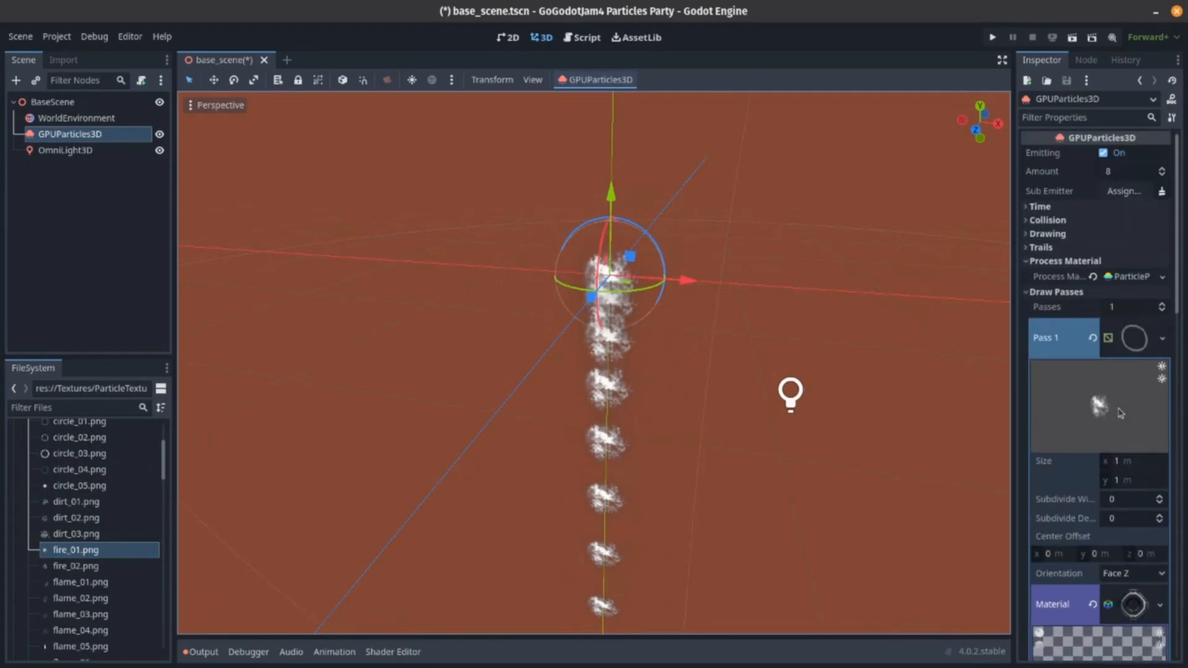
pyautogui.click(1134, 279)
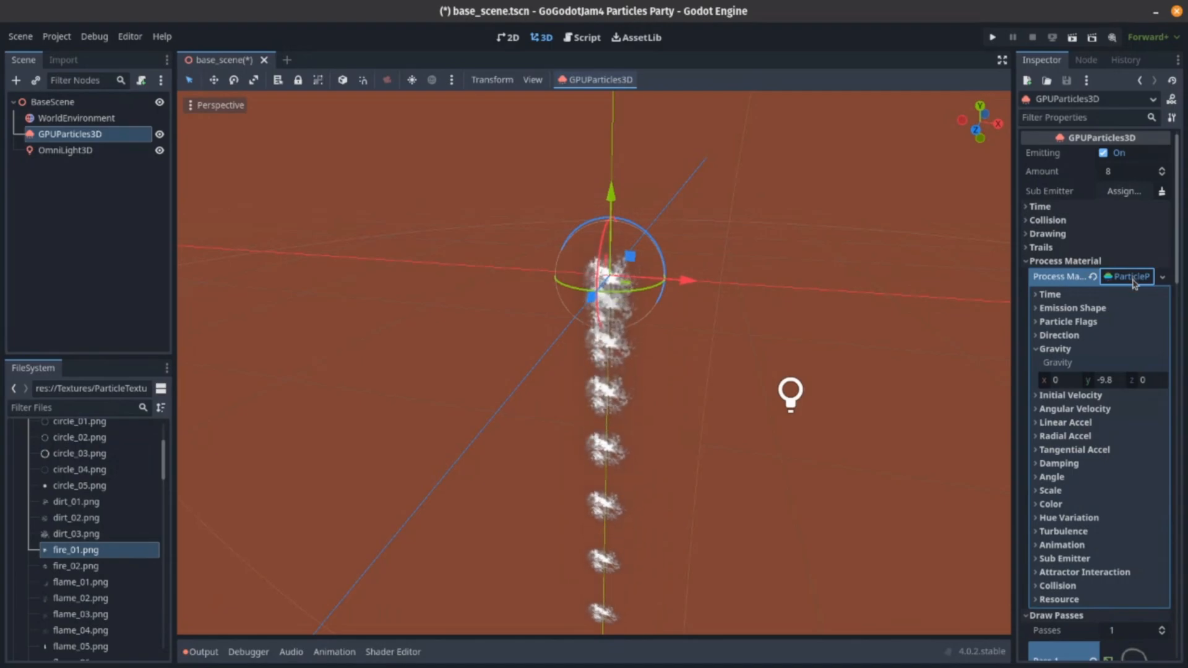
pyautogui.click(1102, 380)
pyautogui.write('0')
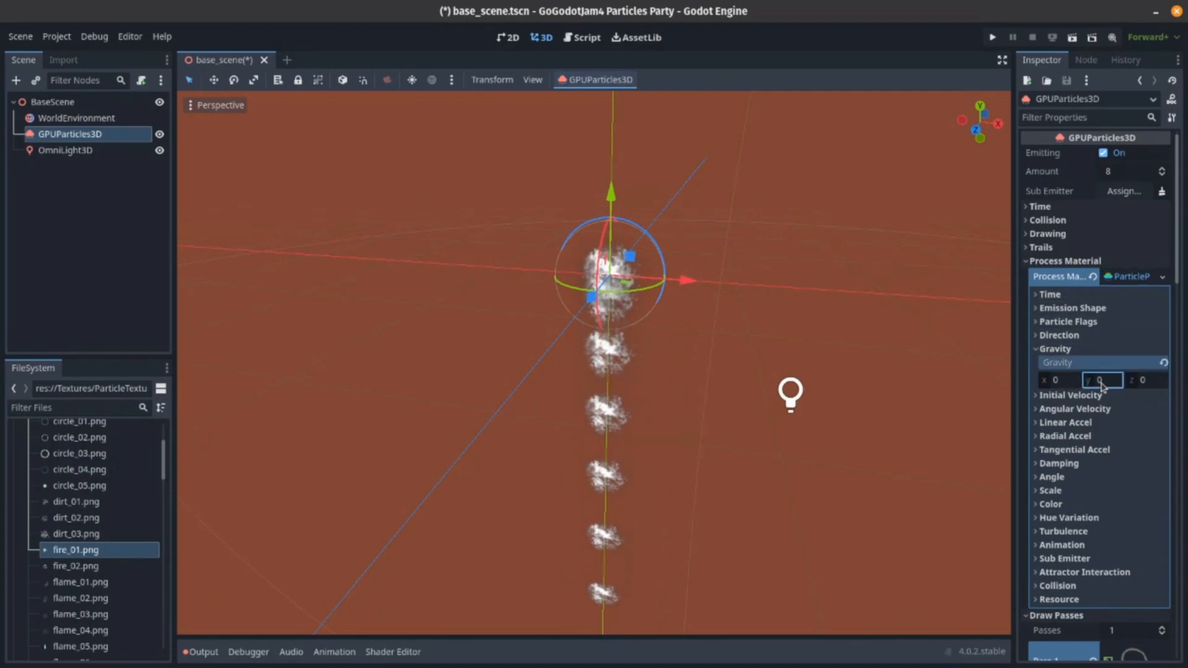
pyautogui.press('Return')
pyautogui.scroll(7, 612, 321)
pyautogui.moveTo(613, 322); pyautogui.dragTo(609, 282, button='middle')
# Change the WorldEnvironment's background color to black and view the particles against it.
pyautogui.click(77, 118)
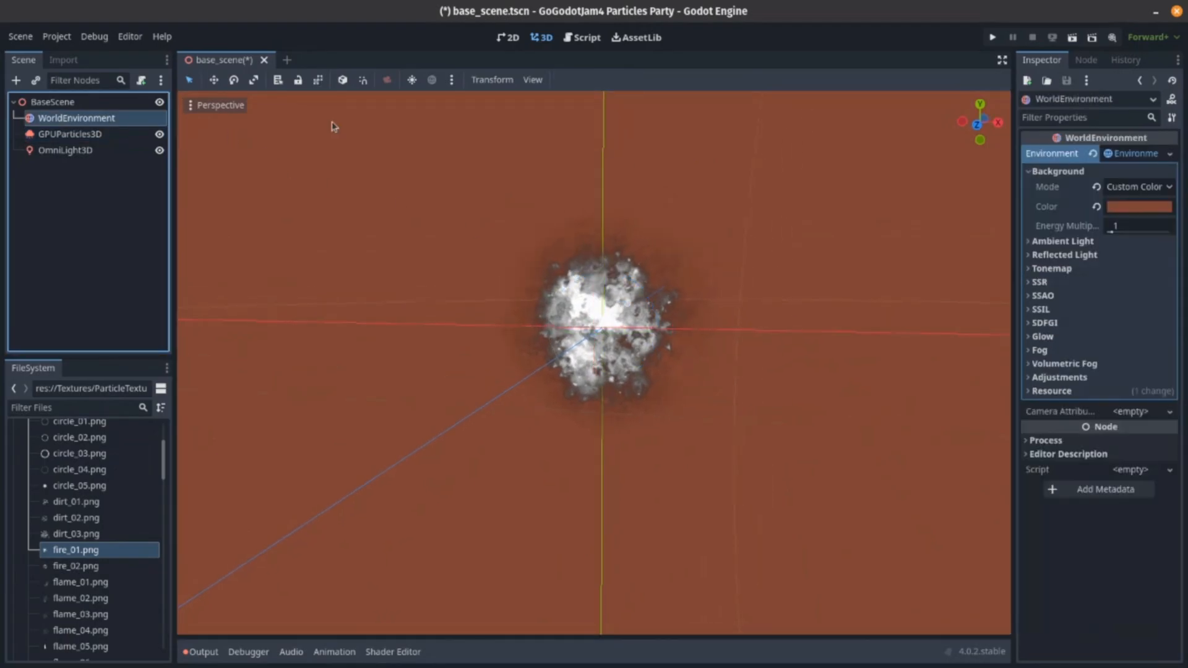
pyautogui.click(1139, 207)
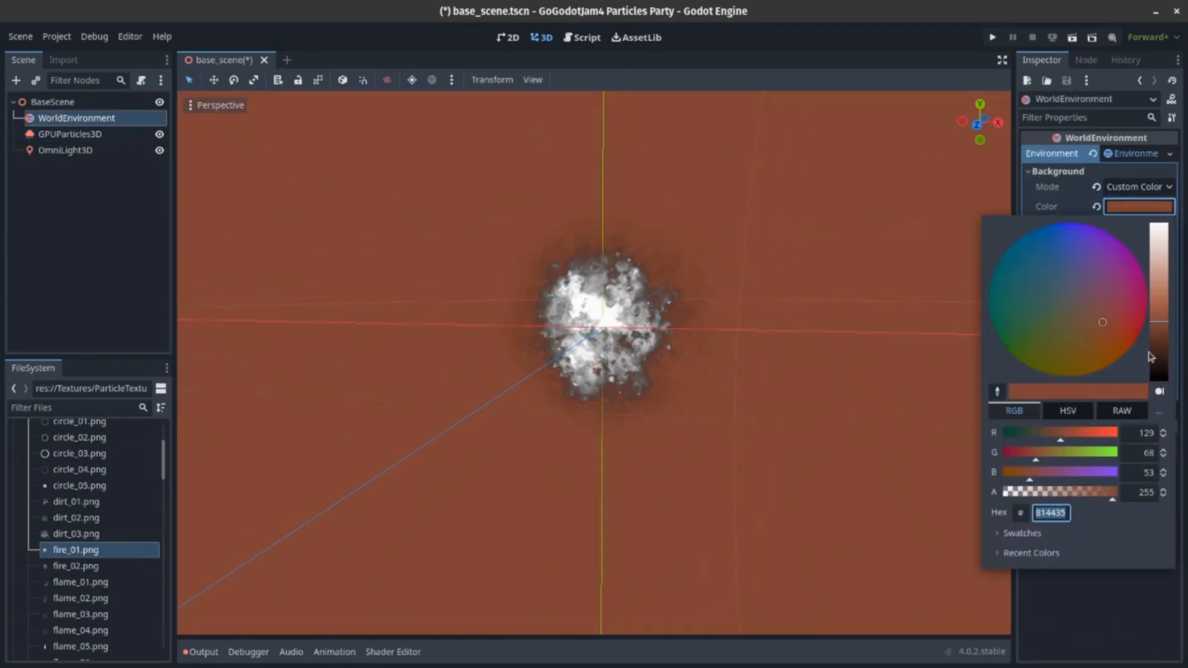
pyautogui.moveTo(1157, 355); pyautogui.dragTo(1158, 379)
pyautogui.click(148, 279)
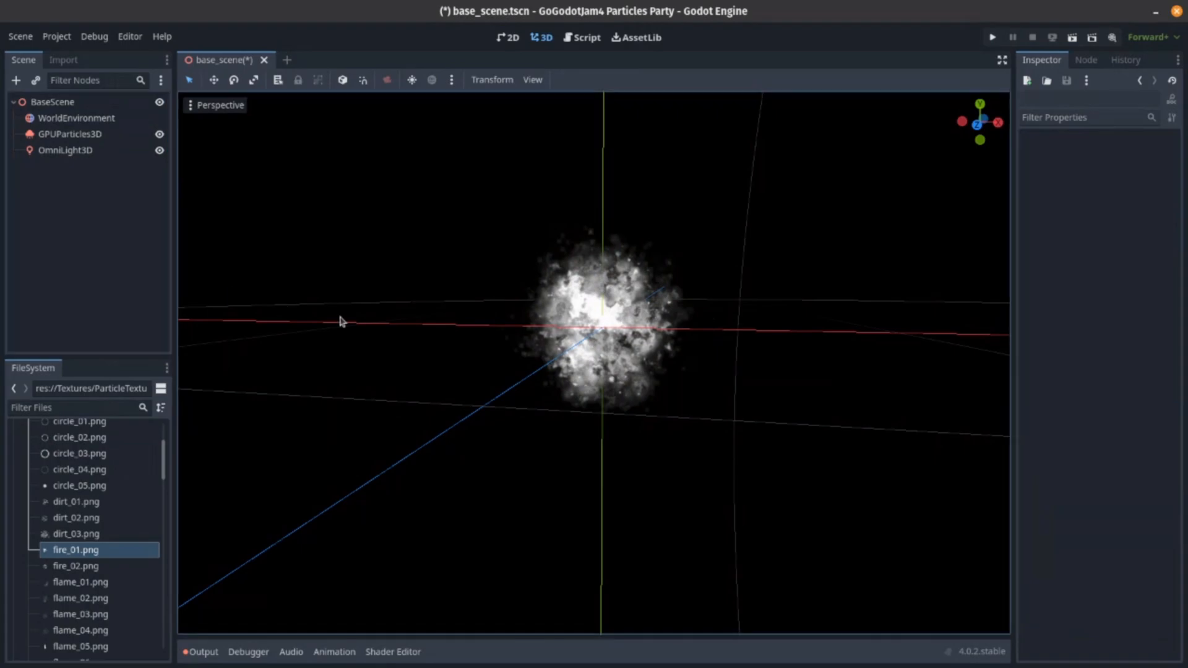
pyautogui.moveTo(334, 313); pyautogui.dragTo(450, 298, button='middle')
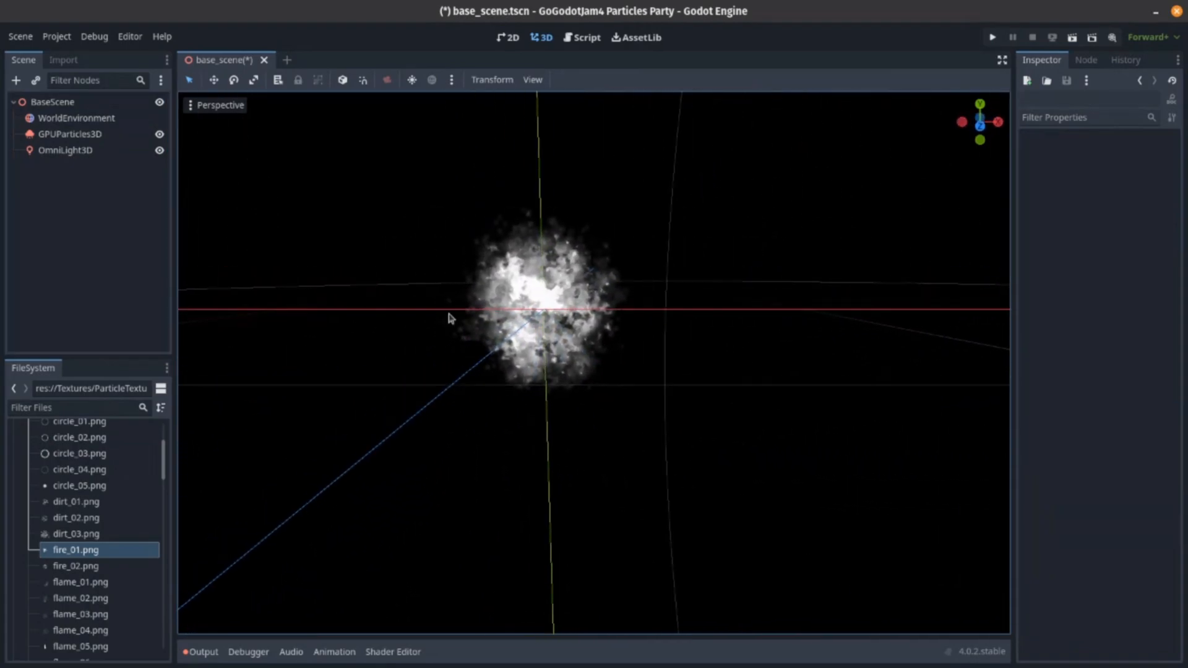